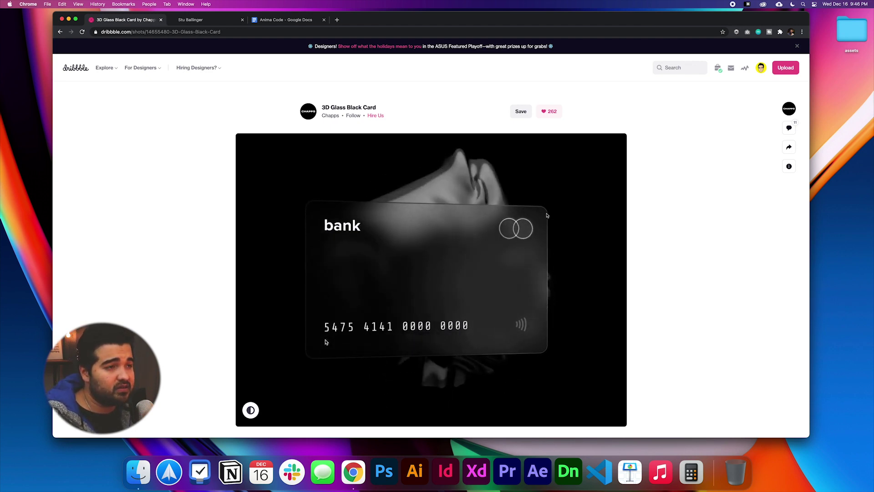
Scroll through the artist's abstract artwork portfolio for reference, then hide Chrome.
left_click(195, 20)
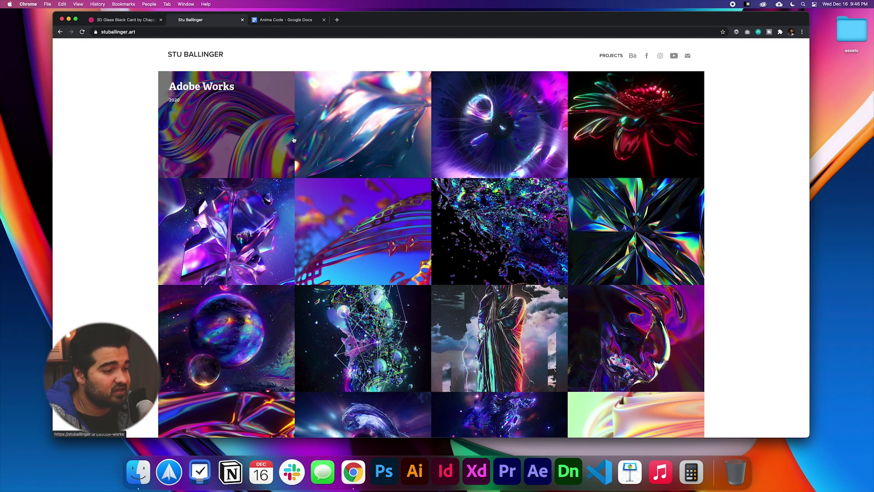
scroll(302, 169, "down", 5)
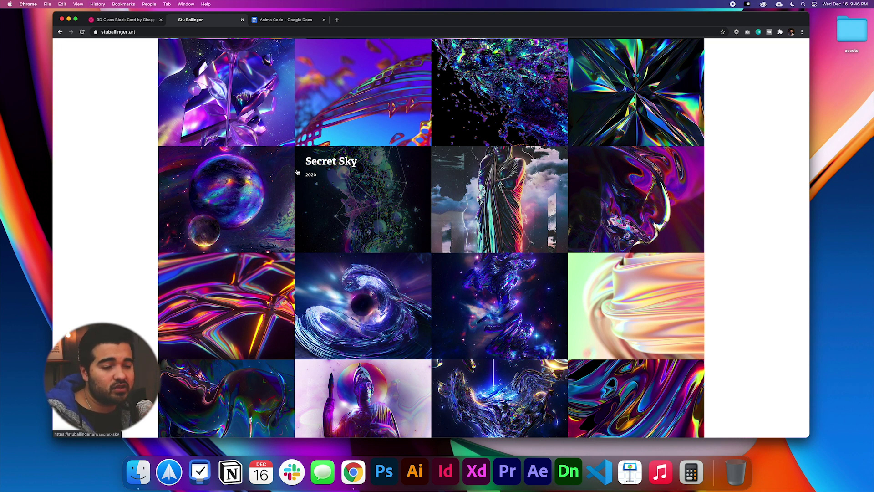
key("super+h")
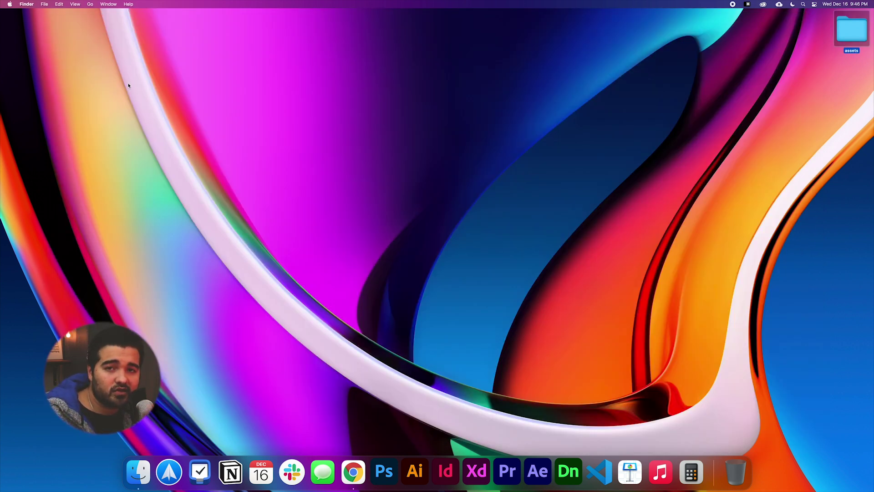
Open Card animation tutorial_start.xd from the desktop assets folder in Adobe XD.
double_click(851, 29)
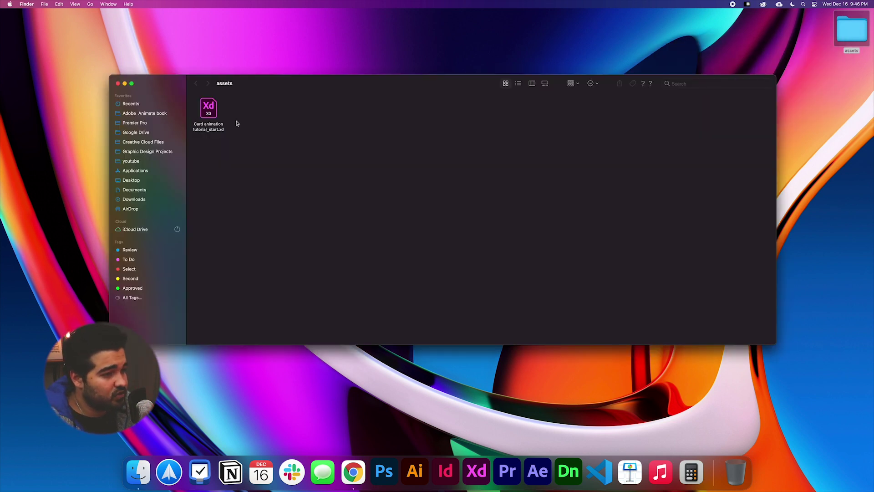
double_click(207, 112)
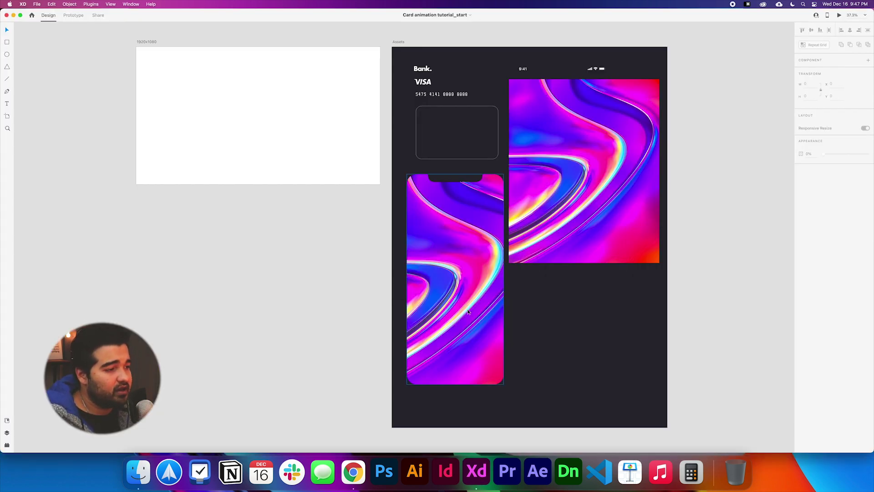
Move the phone gradient image onto the 1920x1080 artboard, horizontally centred near its top.
left_click_drag(468, 311, 254, 202)
left_click(322, 195)
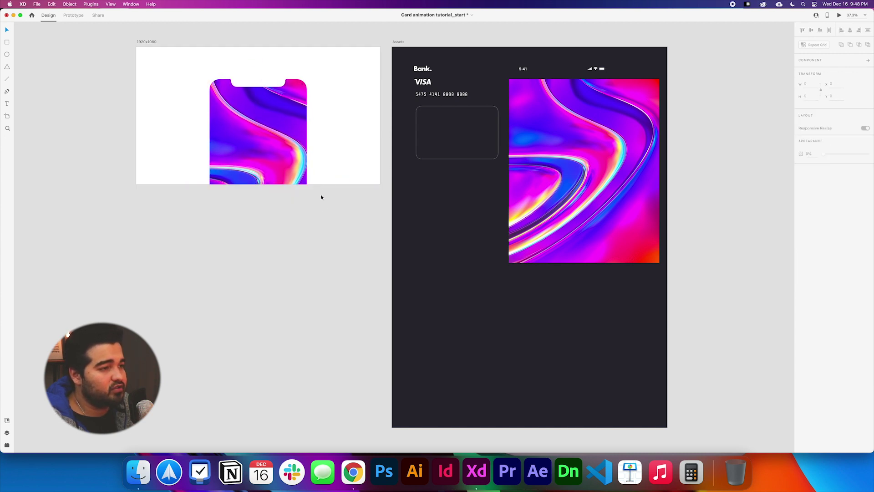
left_click(267, 133)
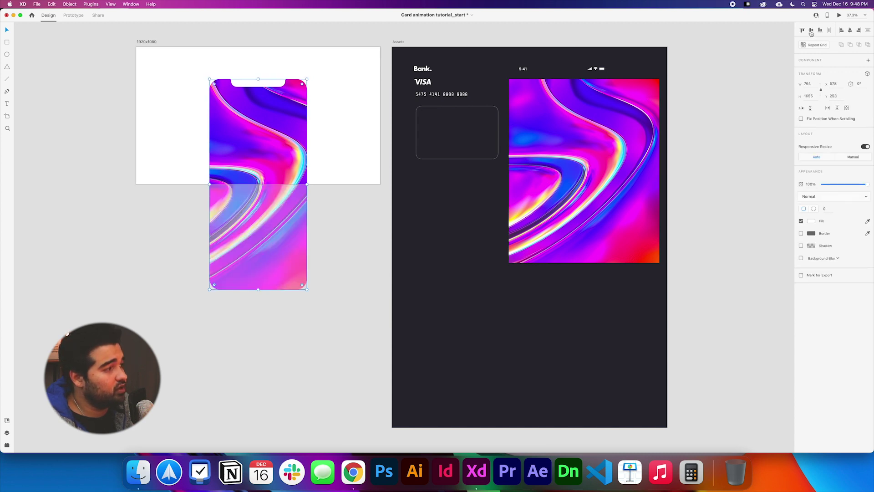
left_click(347, 138)
left_click_drag(287, 164, 276, 136)
left_click(316, 142)
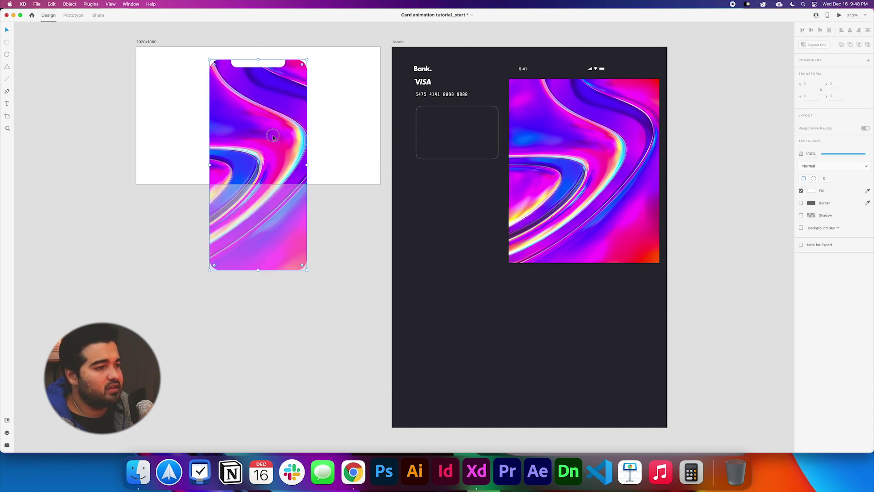
left_click(385, 191)
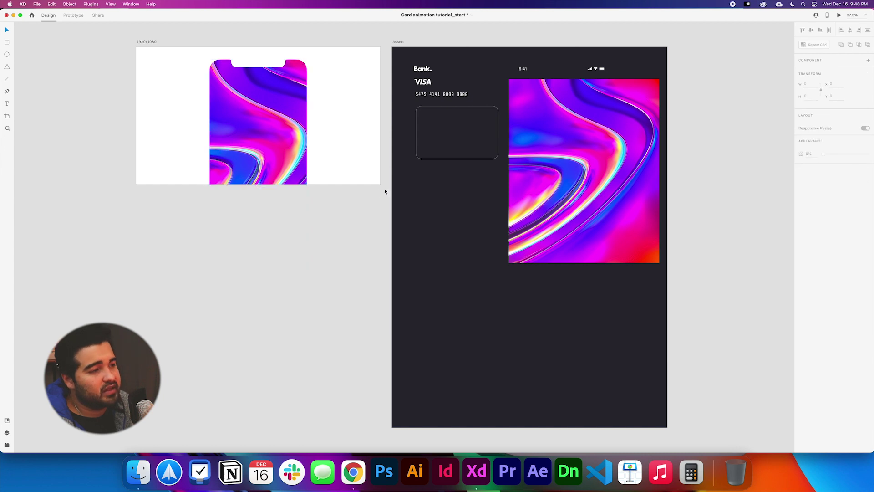
Place the rounded glass card rectangle on the phone screen, centred and near the top.
left_click(461, 108)
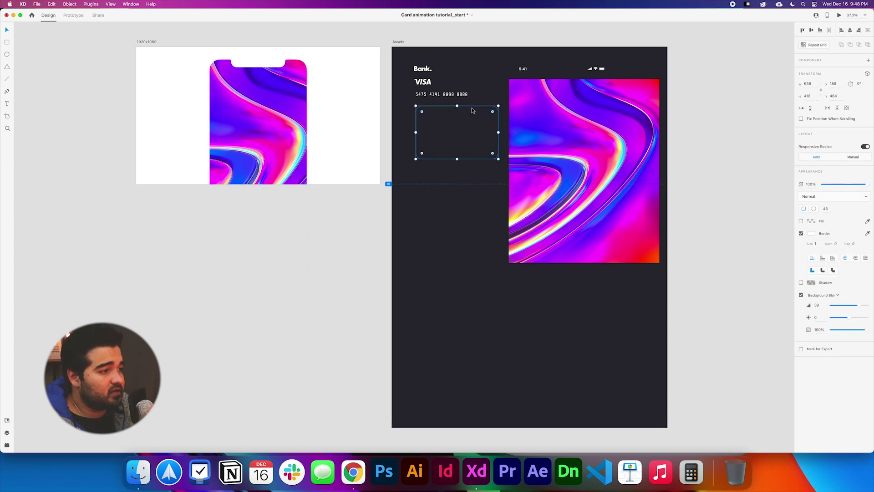
left_click_drag(472, 110, 276, 99)
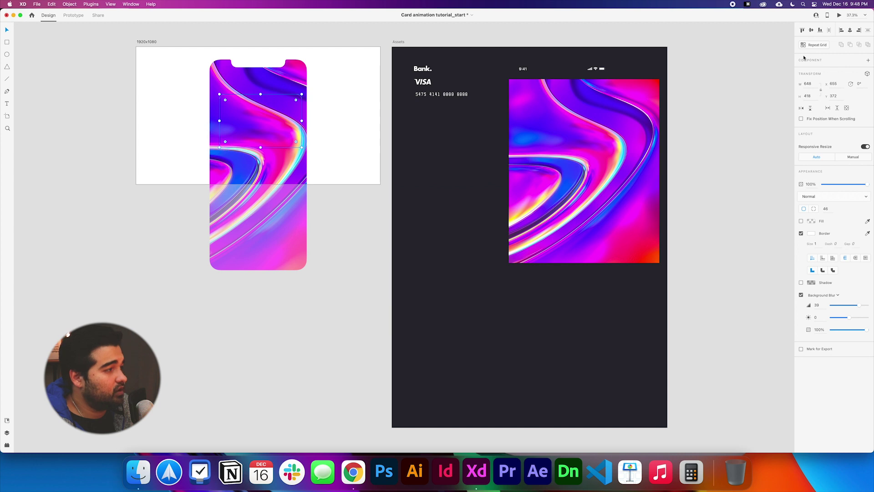
left_click(850, 30)
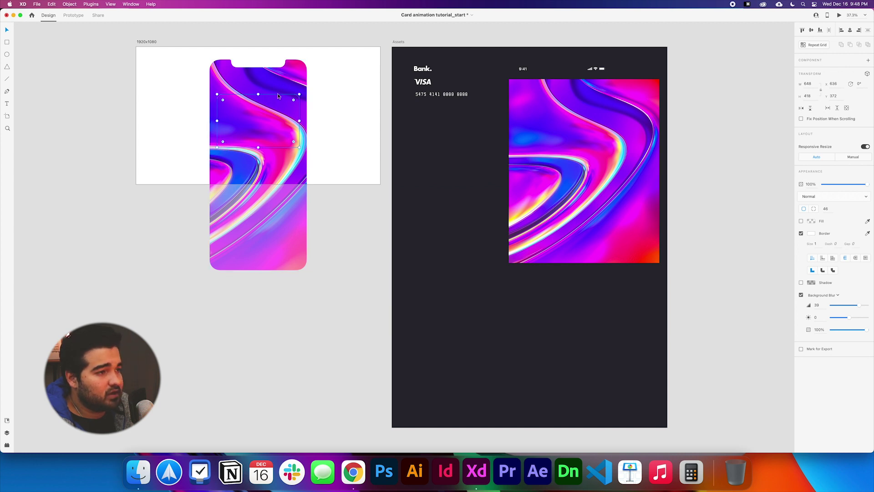
left_click_drag(279, 97, 278, 85)
left_click(329, 140)
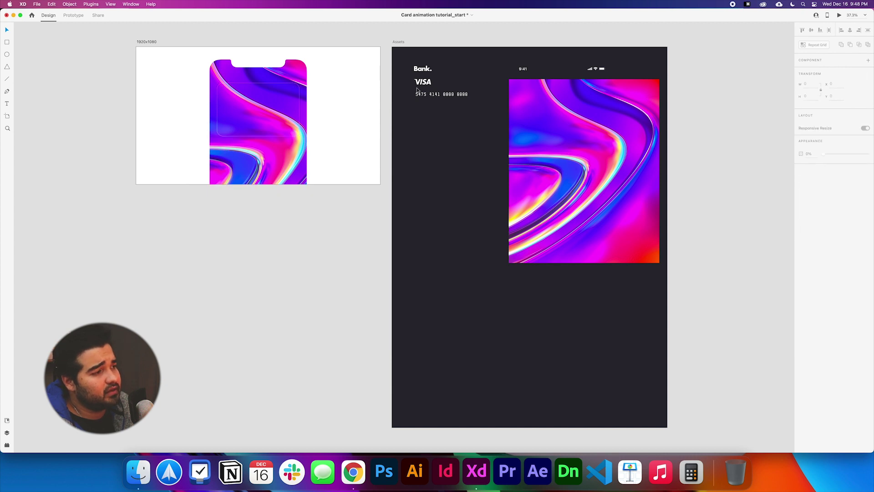
Put the VISA logo, Bank. label and card number on the card, then bring in the gradient image.
left_click_drag(424, 87, 286, 95)
left_click_drag(423, 69, 235, 95)
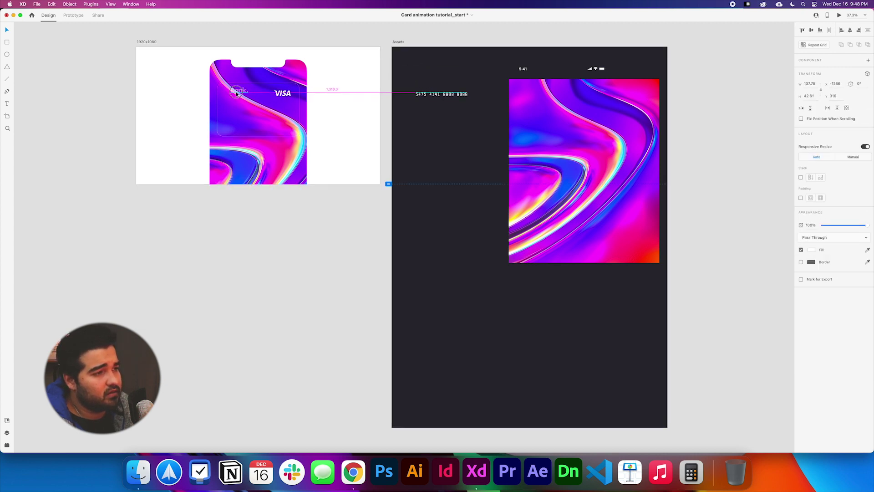
left_click_drag(462, 99, 274, 130)
left_click(350, 138)
left_click(97, 102)
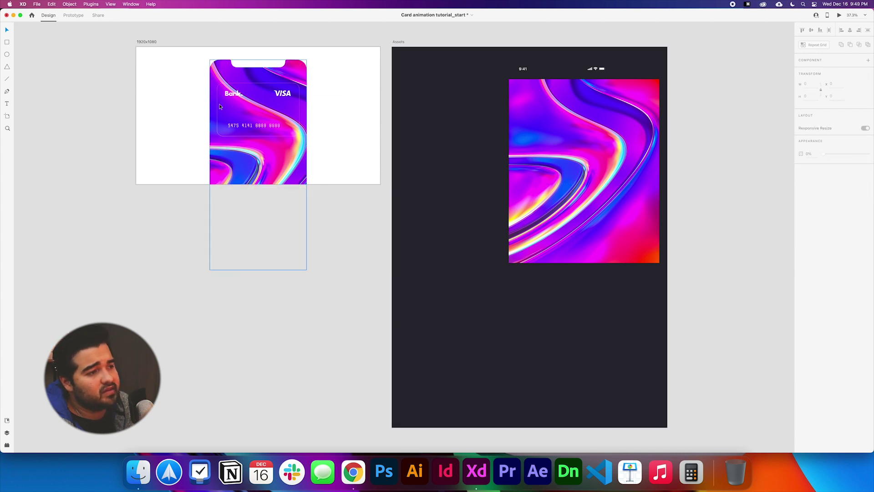
left_click_drag(580, 150, 206, 116)
Enlarge the gradient image over the artboard, send it to back, and apply Object Blur of about 24.
left_click_drag(285, 229, 394, 285)
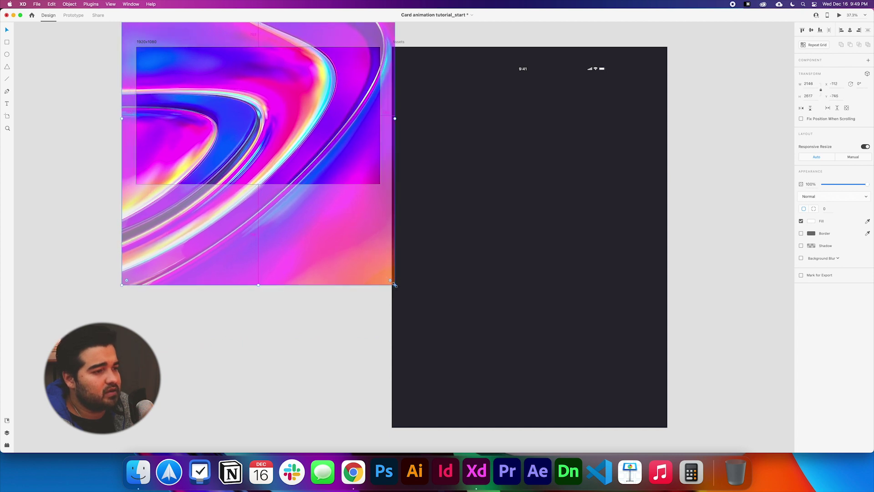
right_click(343, 148)
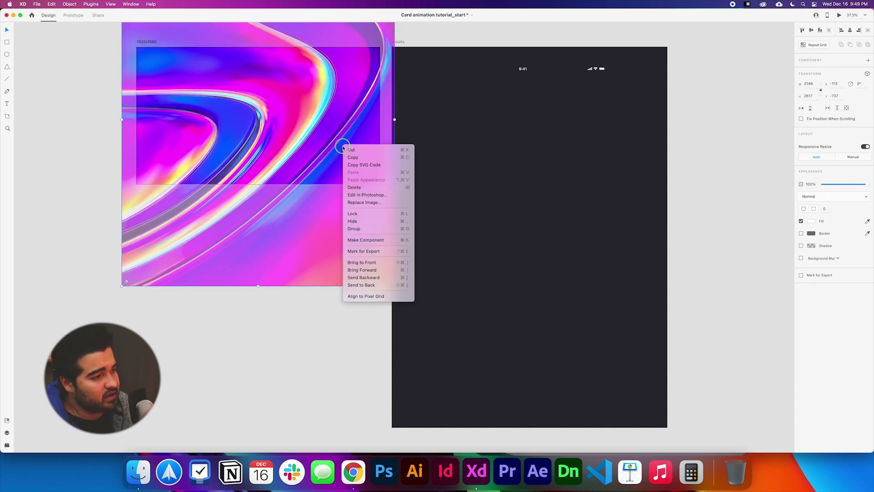
left_click(381, 285)
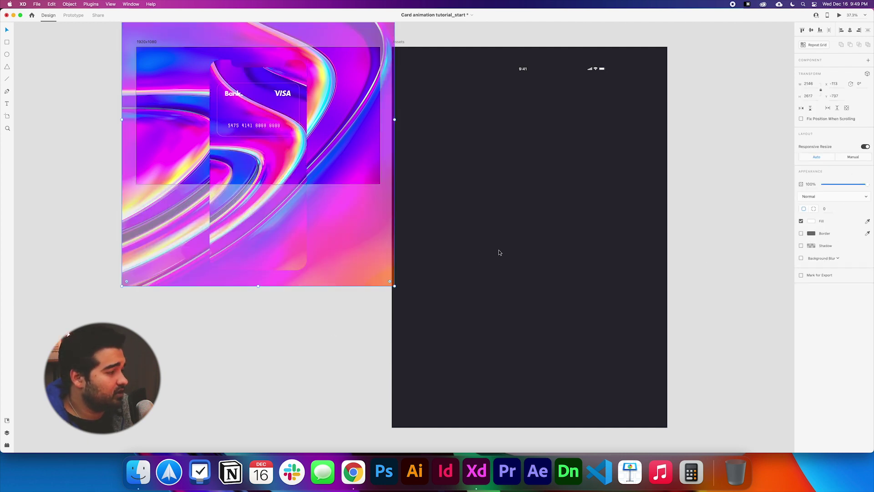
left_click(824, 258)
left_click(821, 265)
left_click_drag(832, 268, 851, 270)
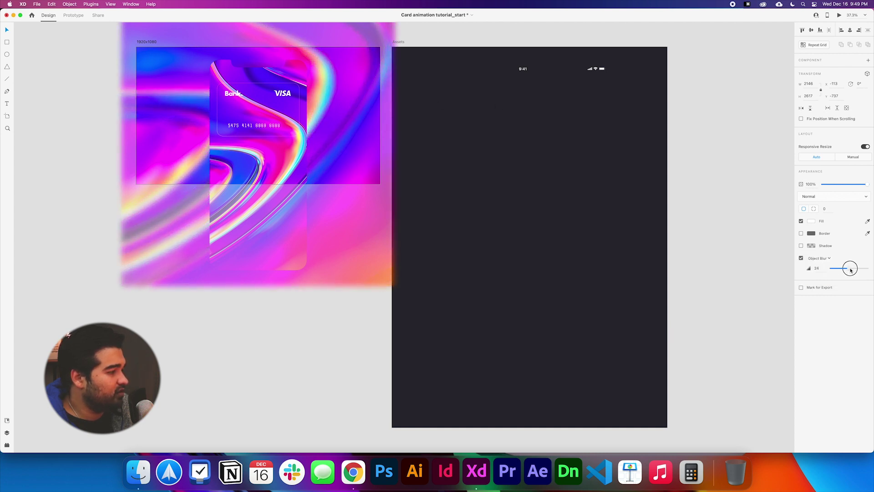
key("Escape")
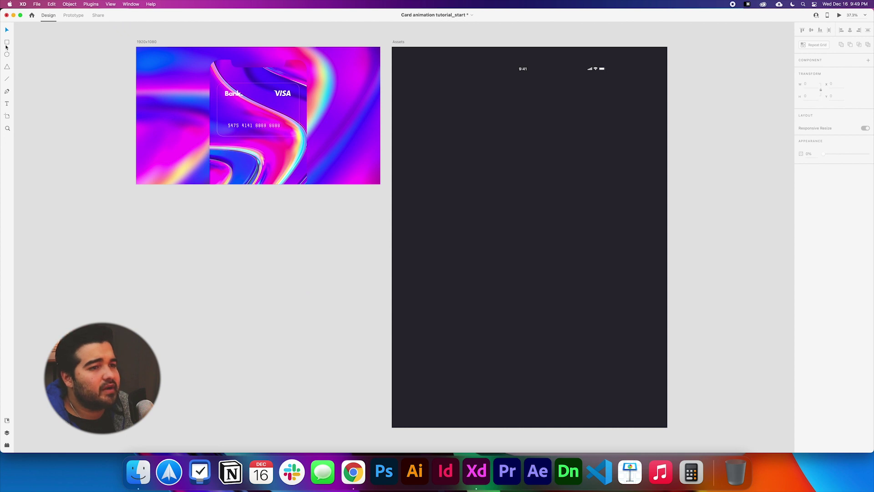
Draw a white rectangle behind the phone image, centred and sized to match the phone.
left_click_drag(205, 185, 315, 52)
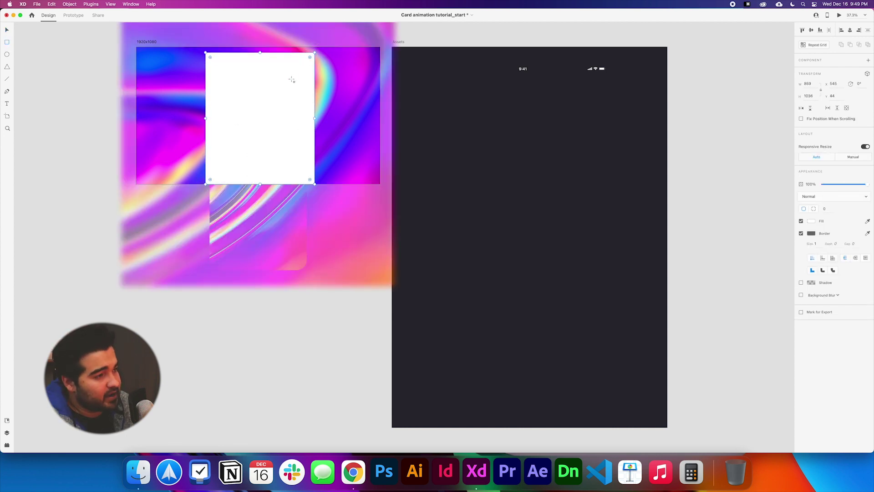
key("super+bracketleft")
key("super+bracketleft")
key("super+bracketleft")
key("super+bracketleft")
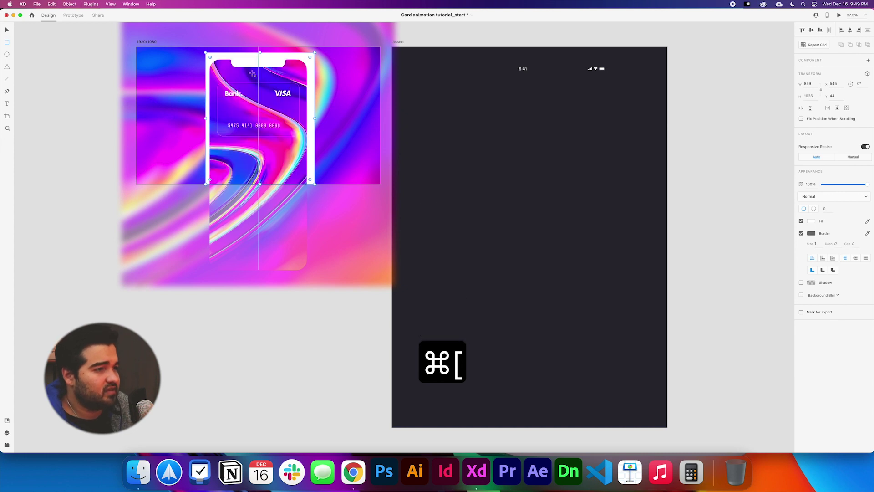
key("super+bracketleft")
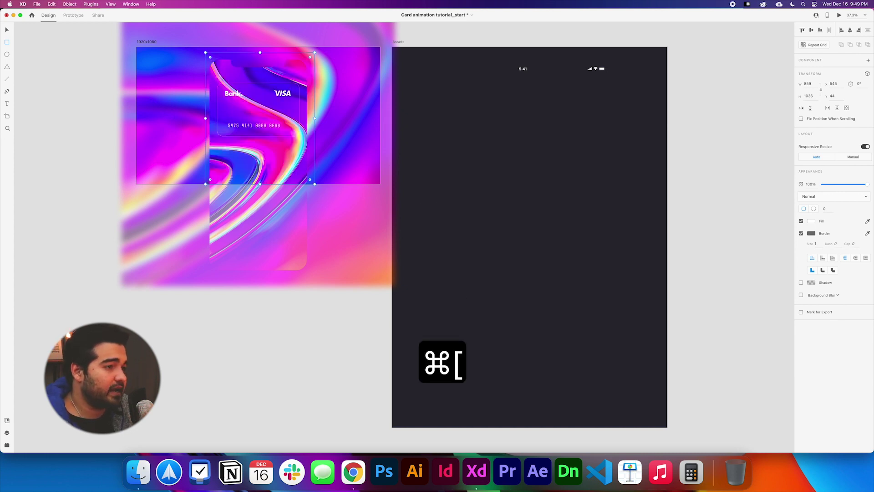
key("super+bracketright")
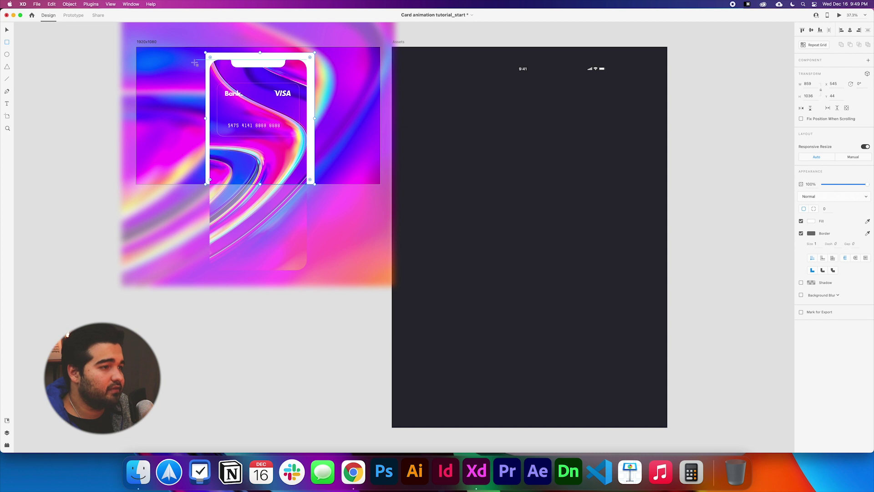
left_click_drag(314, 118, 311, 118)
left_click(853, 33)
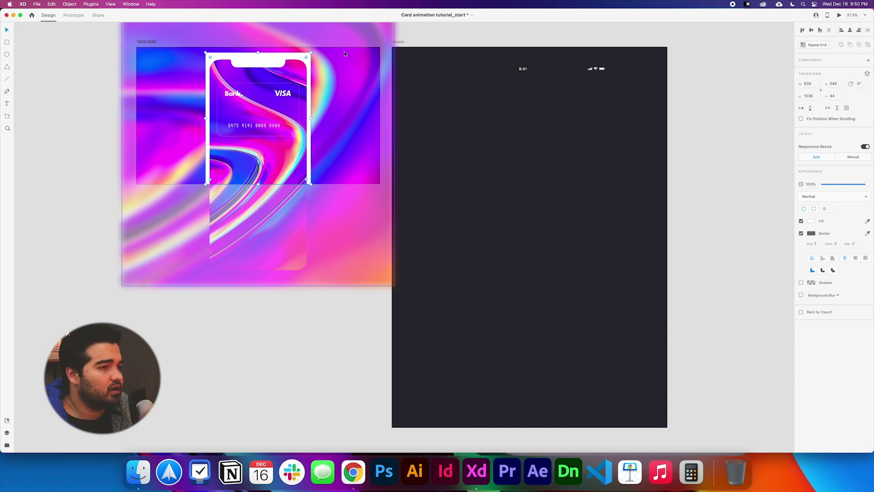
left_click_drag(258, 51, 258, 55)
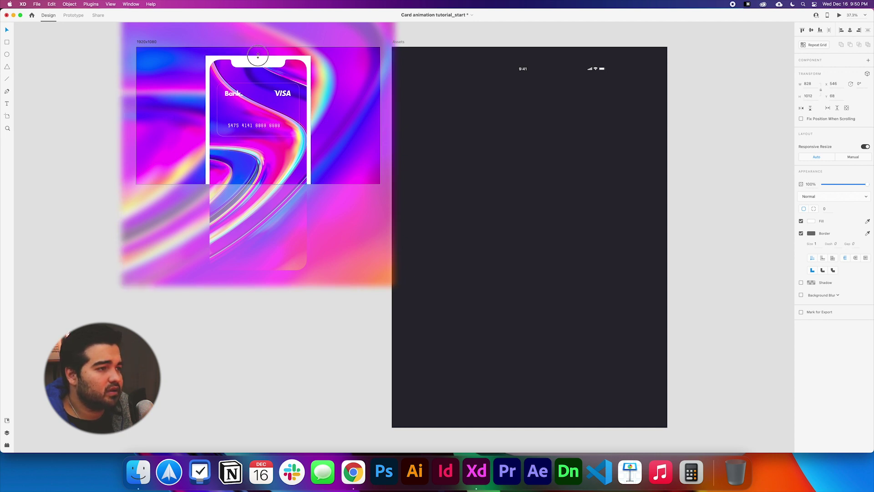
left_click_drag(257, 184, 253, 275)
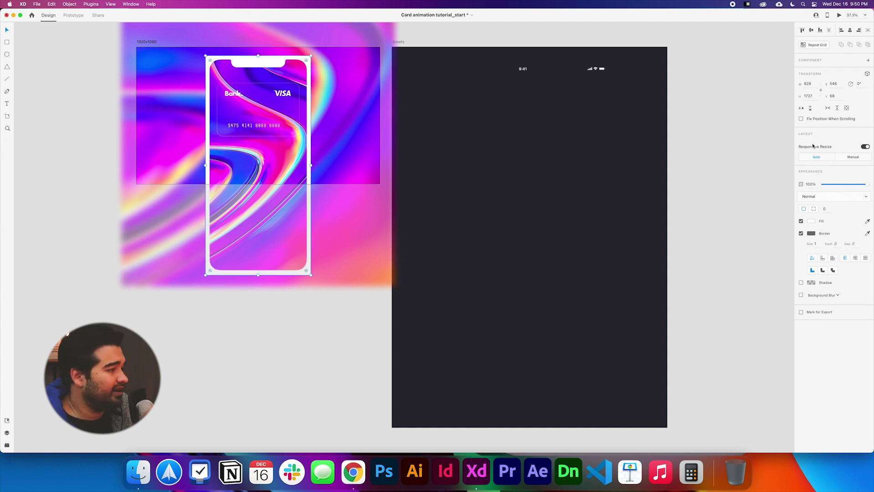
Give the phone rectangle a 100 corner radius and remove its border.
left_click(824, 209)
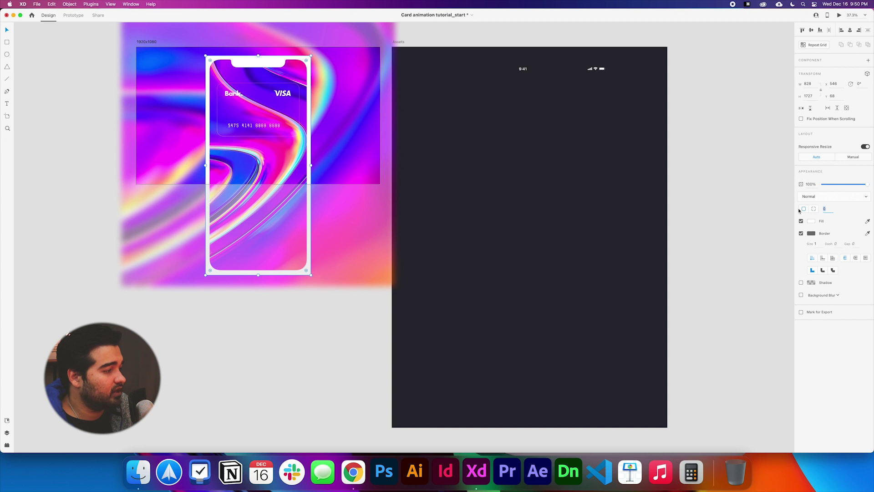
type("100")
key("Return")
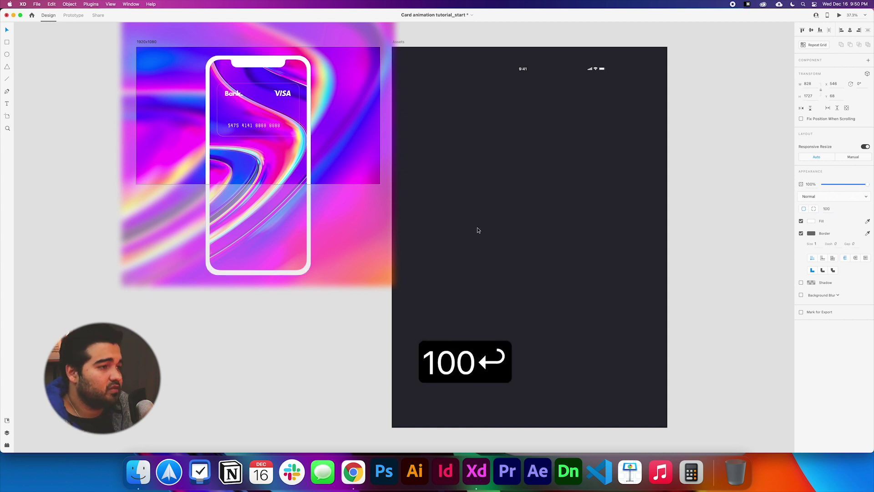
left_click(801, 234)
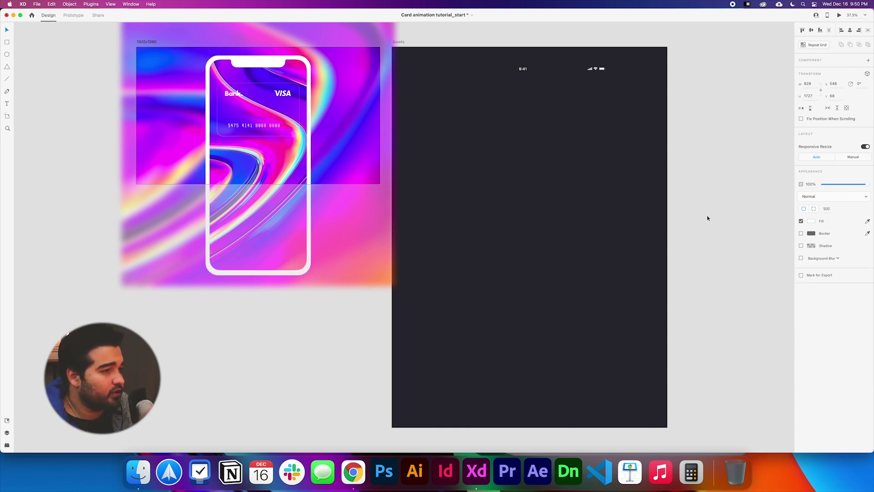
Add a drop shadow with Y 30, blur 50 and about 53% opacity.
left_click(801, 246)
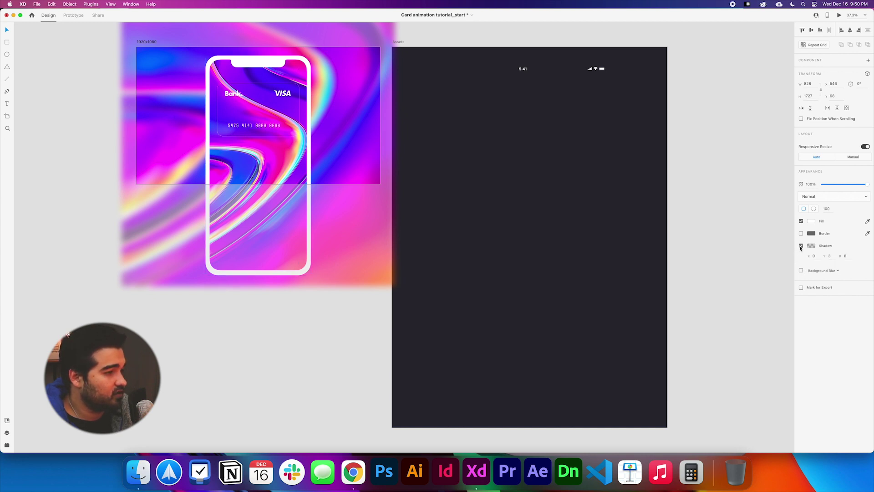
left_click(829, 256)
type("30")
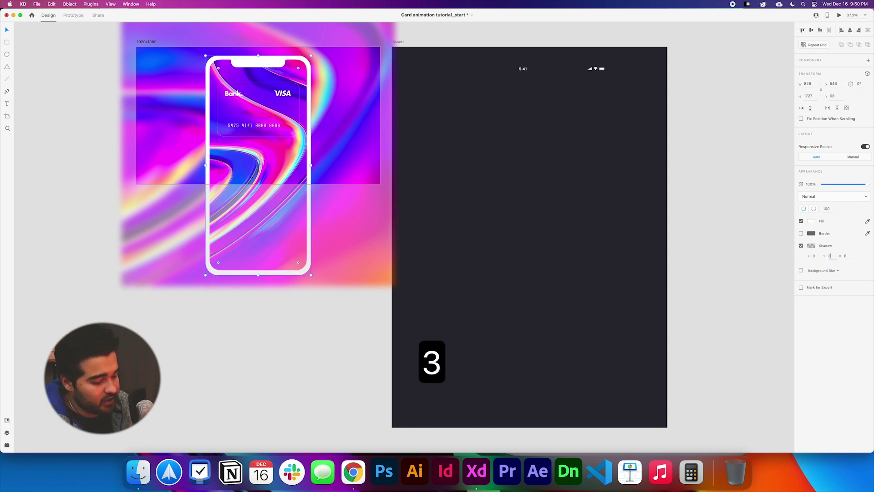
key("Tab")
type("50")
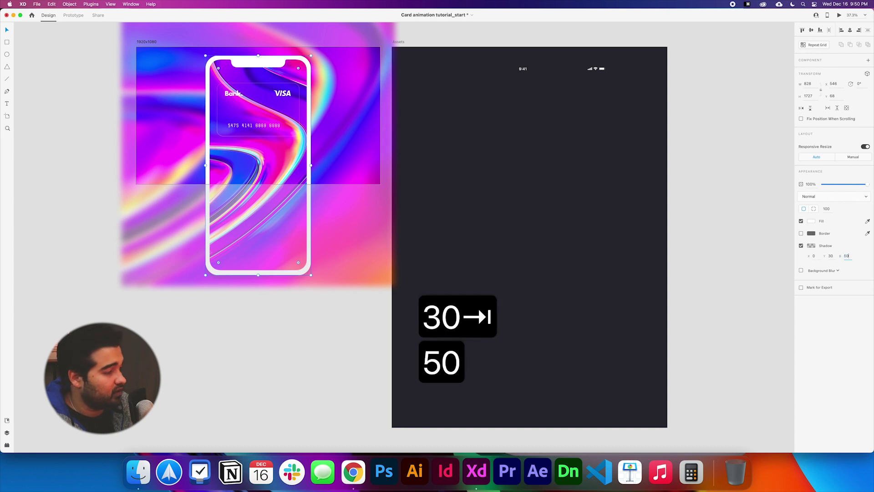
left_click(812, 246)
left_click_drag(797, 252, 797, 233)
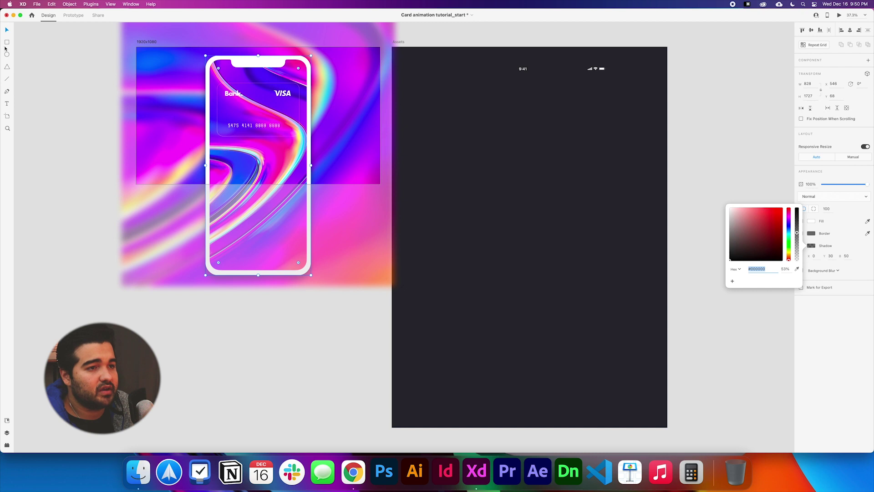
Drag the 9:41 status bar group from the Assets artboard to the phone's top.
left_click(87, 189)
left_click(525, 69)
left_click_drag(598, 71, 297, 70)
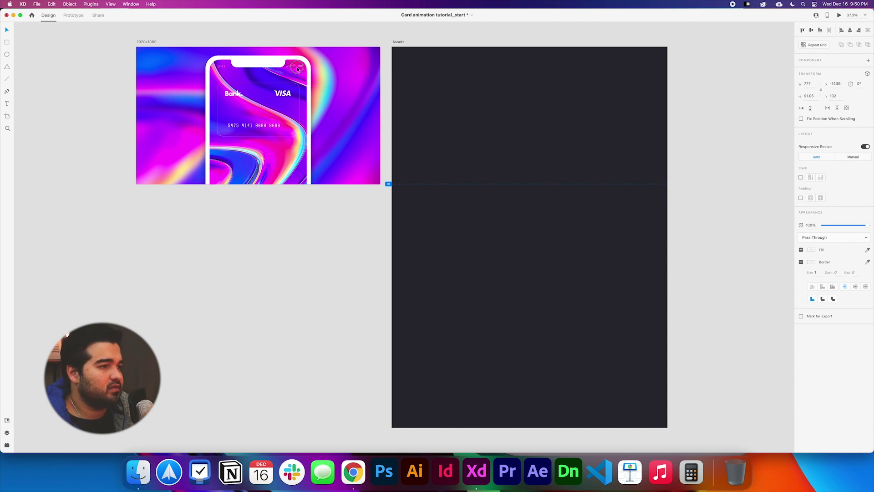
Drop the status bar at the top of the phone screen and preview the 1920x1080 artboard.
left_click_drag(297, 69, 297, 68)
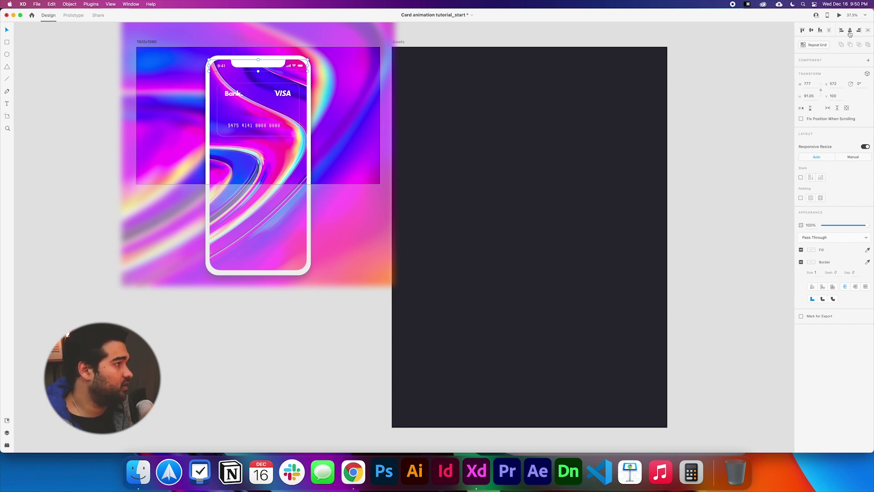
left_click(472, 37)
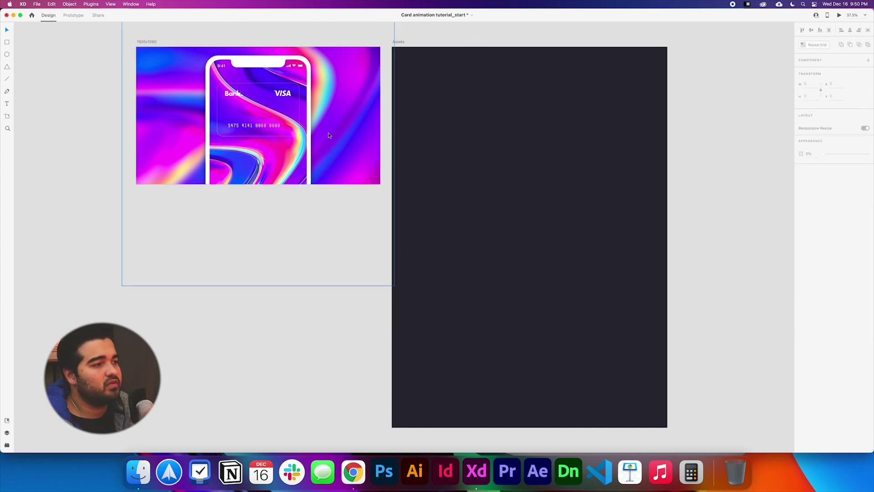
scroll(329, 135, "up", 3)
left_click(146, 67)
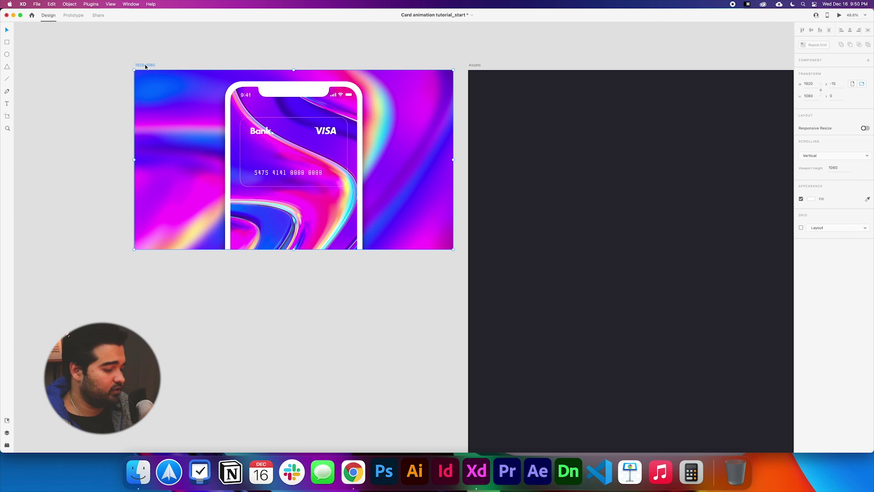
key("super+Return")
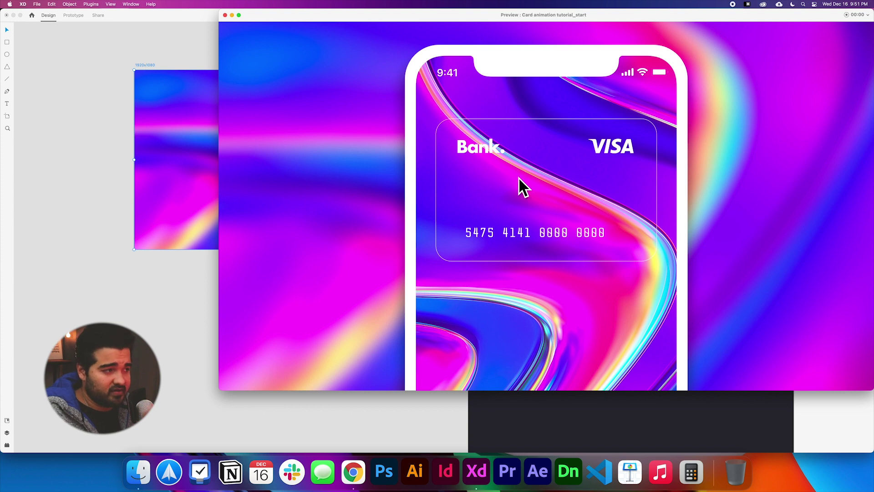
key("super+w")
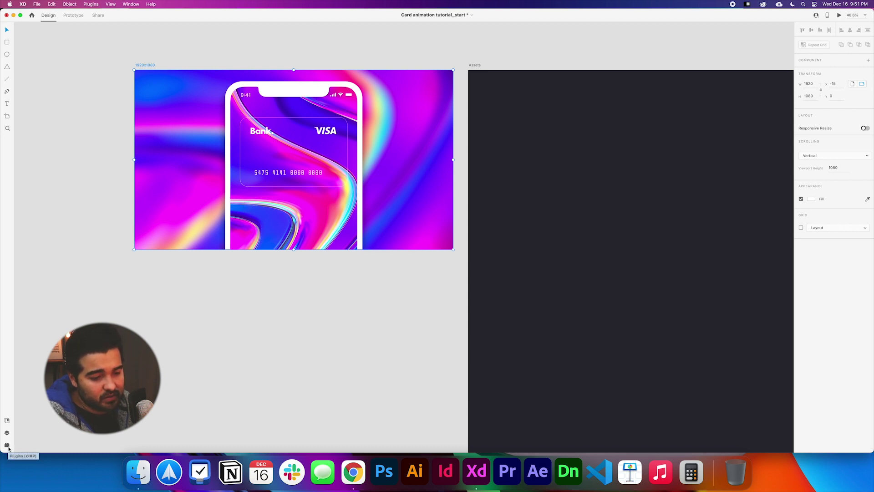
Search the plugin marketplace for 'anima', install the Anima plugin, and open it.
key("super+shift+p")
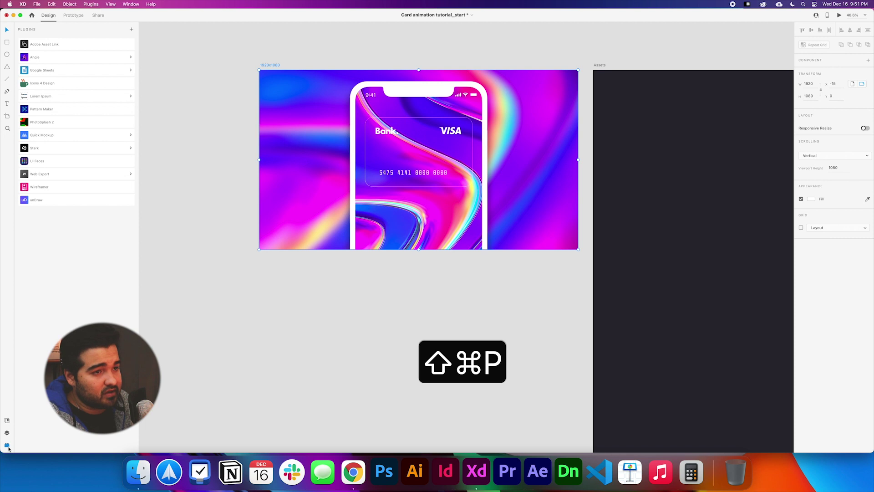
left_click(132, 29)
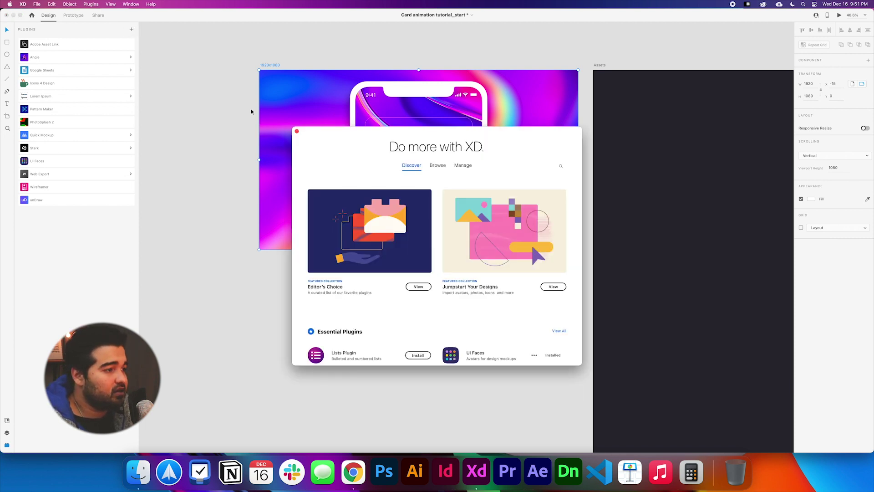
left_click(561, 166)
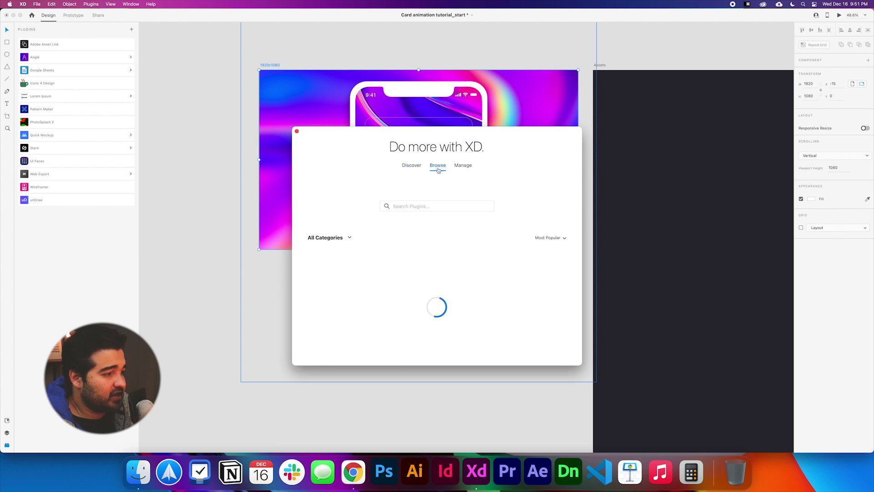
left_click(414, 206)
type("anima")
key("Return")
left_click(320, 310)
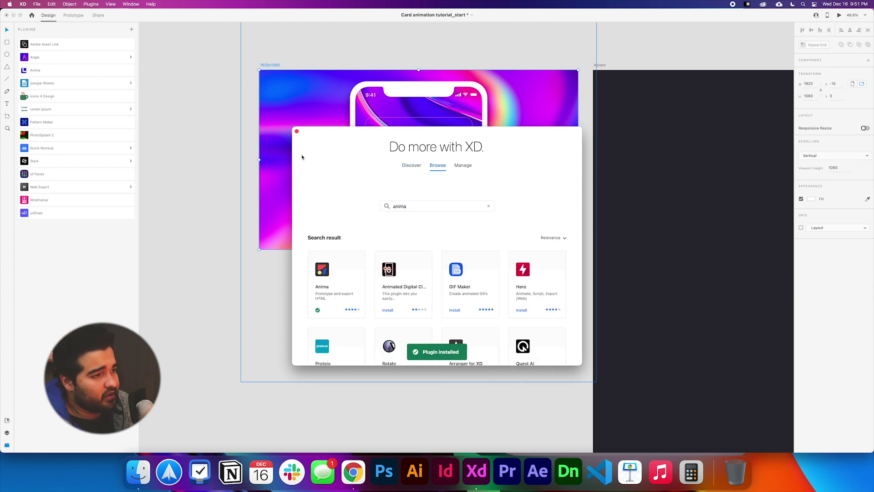
left_click(296, 132)
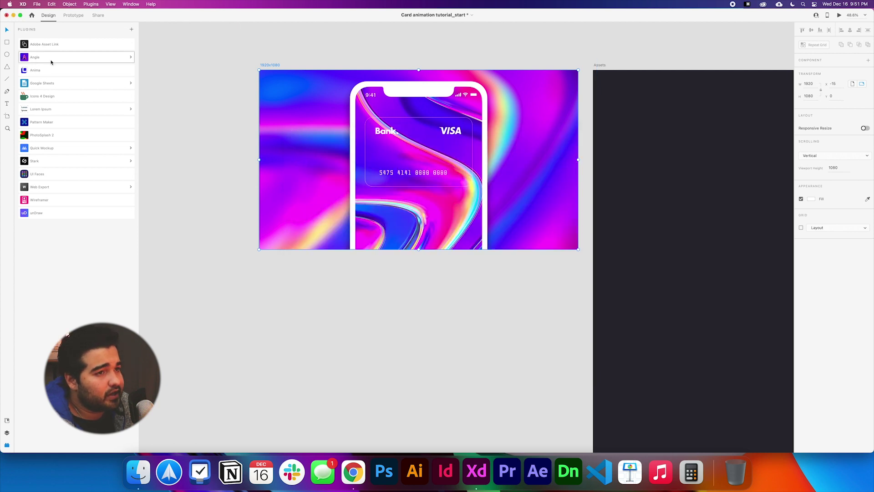
left_click(42, 70)
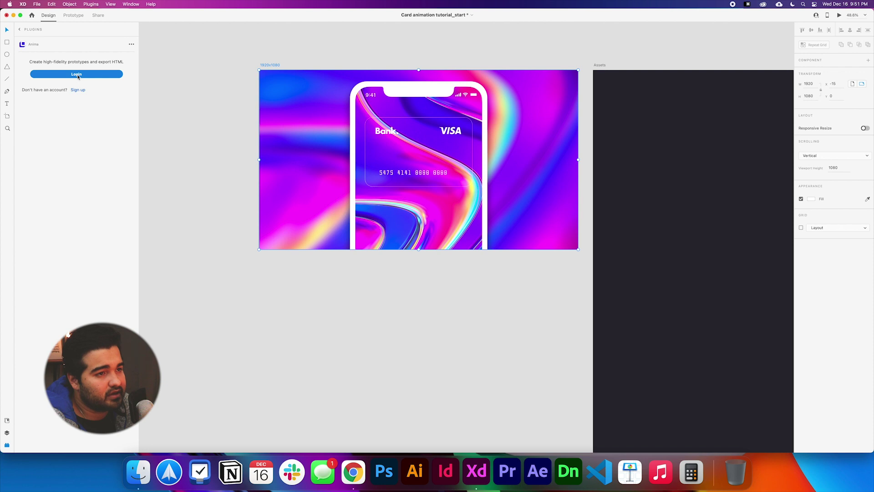
Log in to Anima through Chrome and return to Adobe XD.
left_click(77, 75)
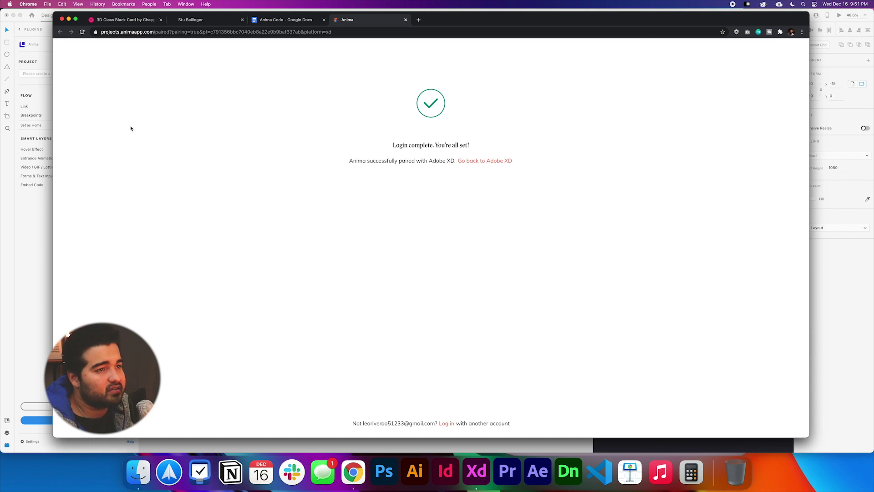
left_click(40, 265)
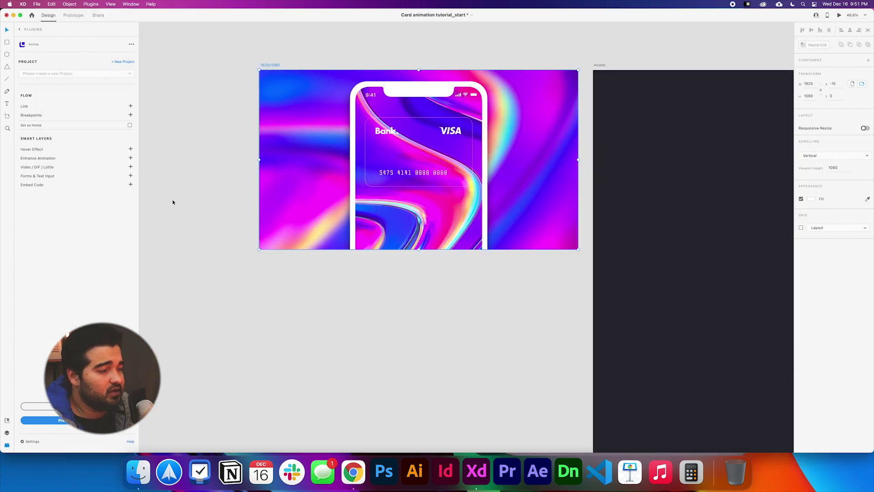
double_click(393, 174)
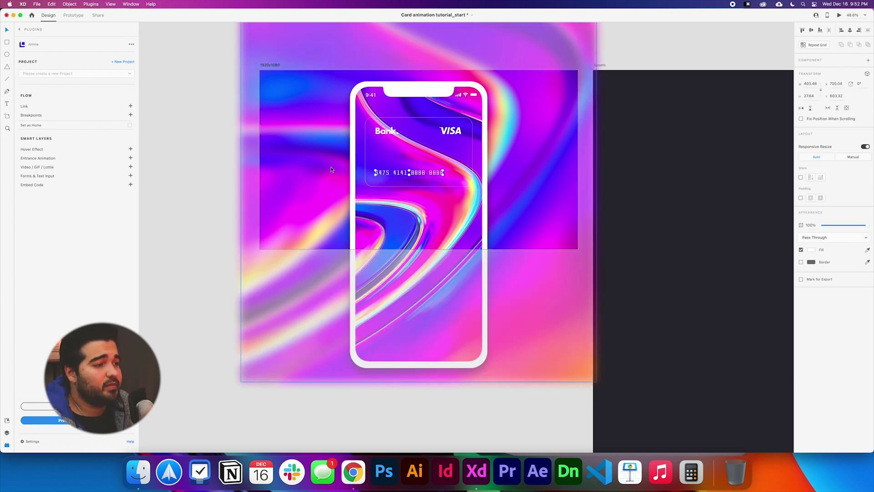
left_click(234, 233)
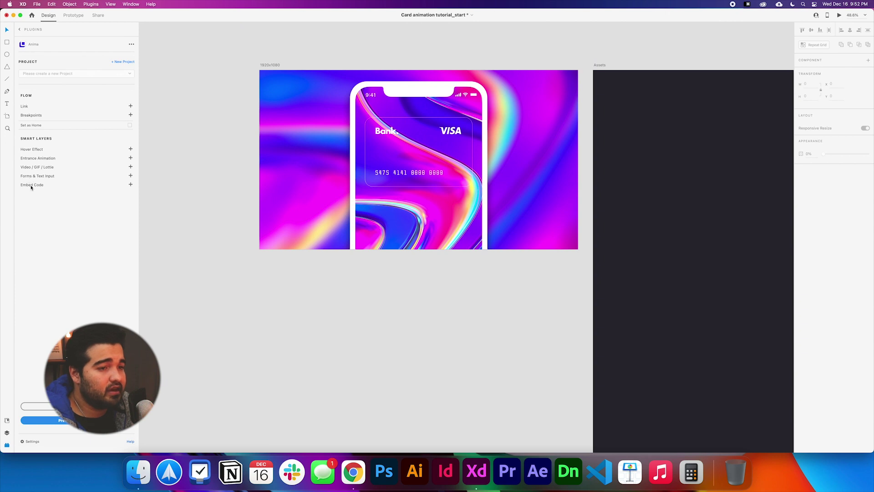
left_click(131, 184)
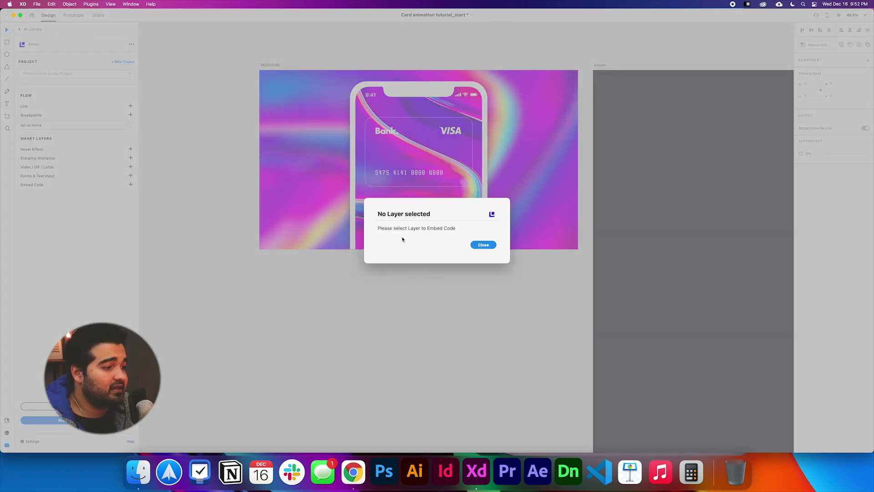
left_click(483, 246)
left_click(267, 64)
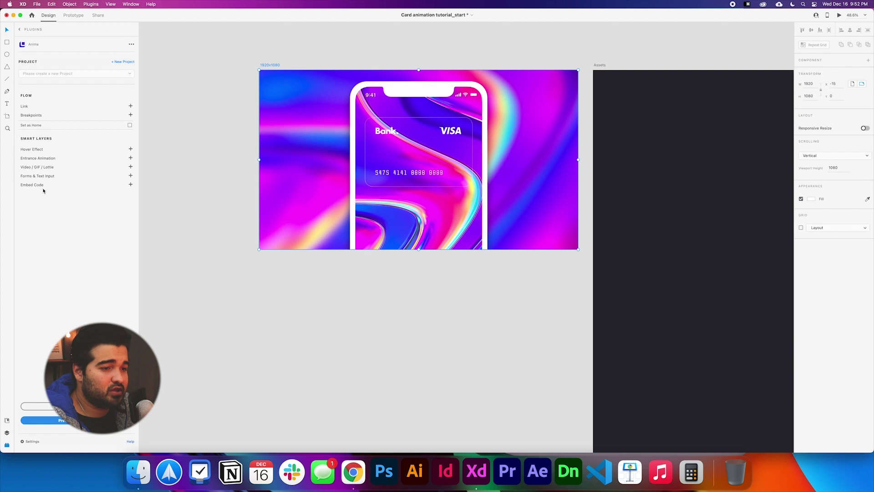
Add website-wide embed code and copy the <style> CSS block from the Anima Code document.
left_click(131, 184)
left_click(478, 170)
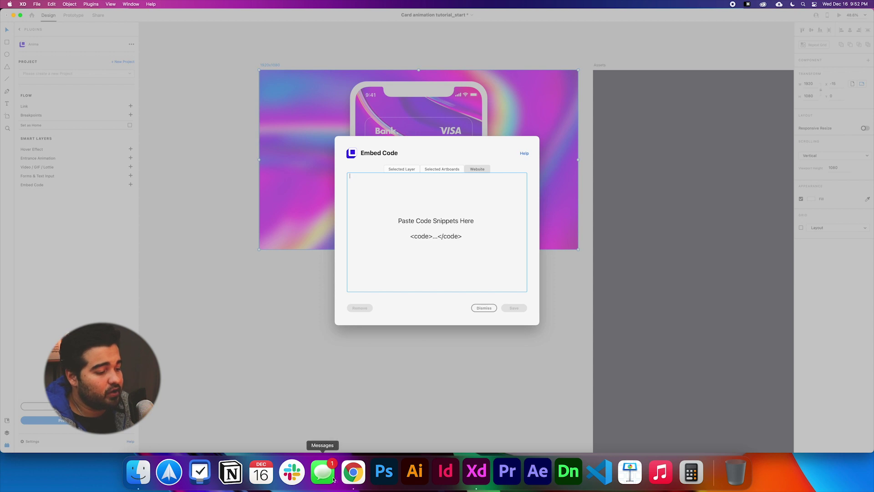
left_click(357, 478)
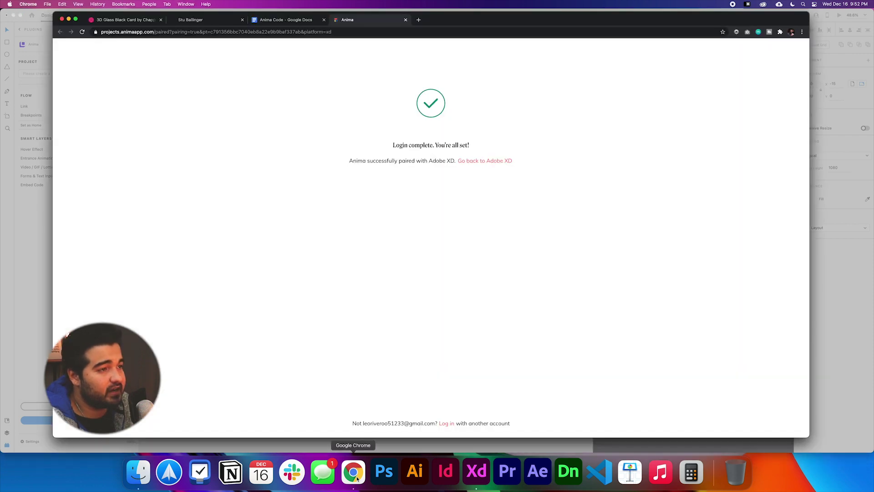
left_click(281, 19)
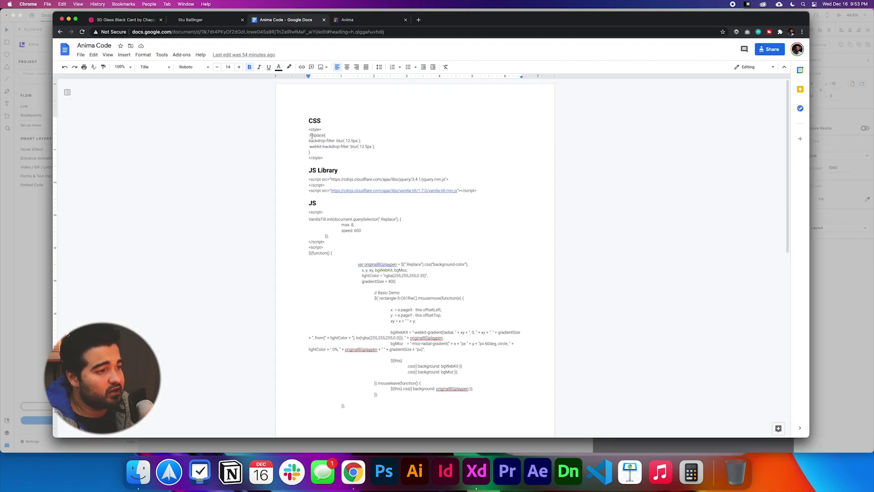
left_click_drag(309, 129, 337, 157)
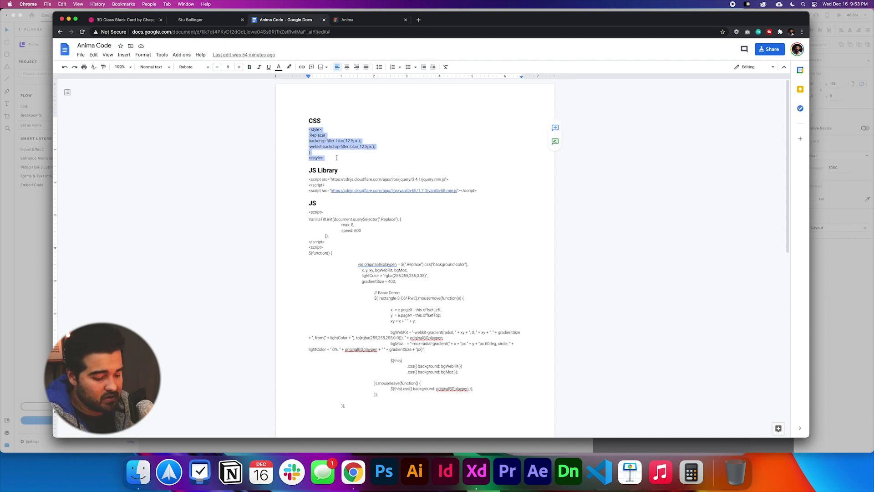
key("super+c")
left_click(38, 250)
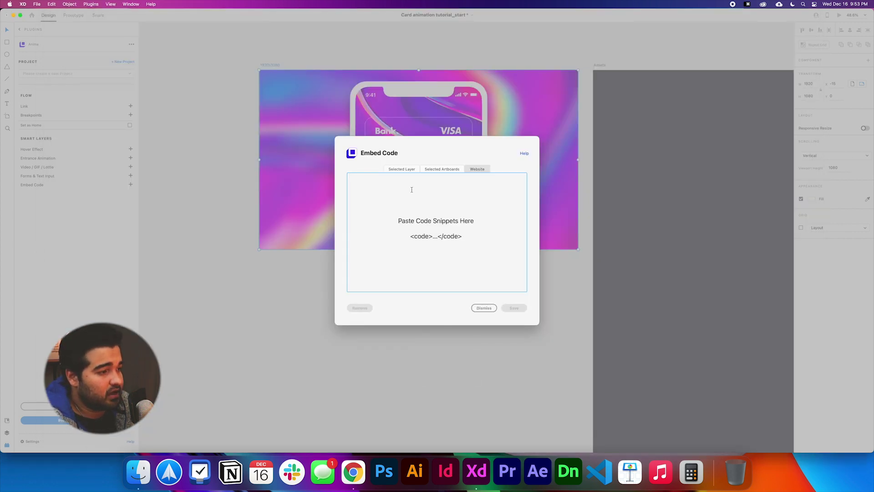
Copy the three JS Library script lines and paste them into XD's embed code box.
key("super+Tab")
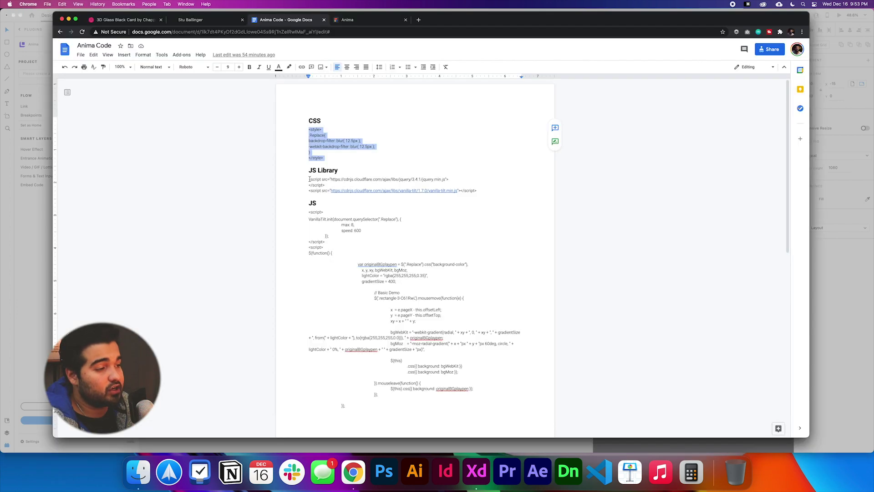
left_click_drag(309, 179, 481, 190)
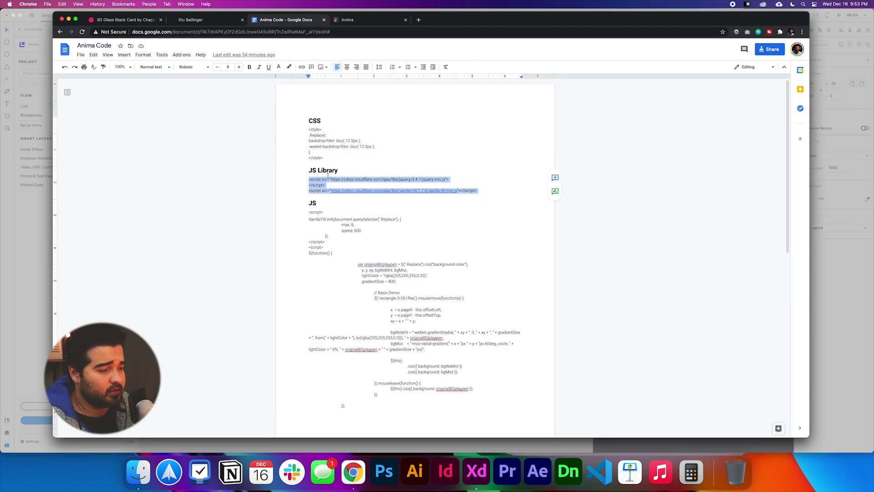
key("super+c")
key("super+Tab")
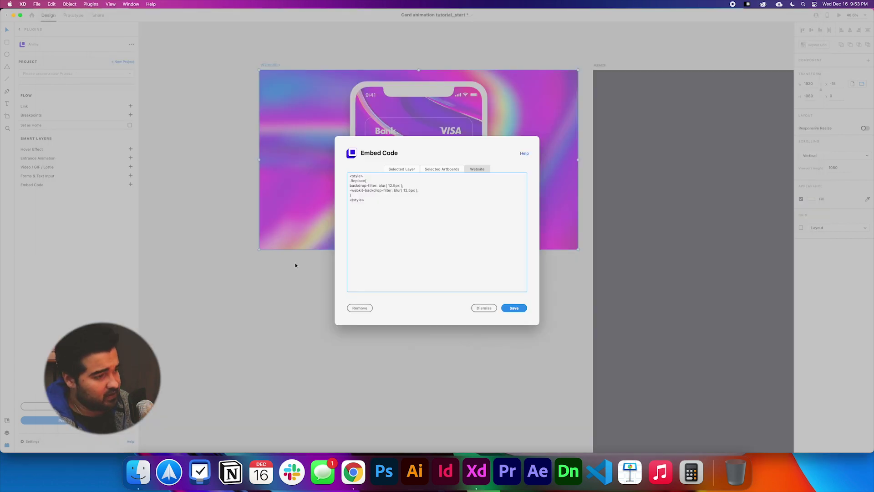
key("super+v")
key("super+Tab")
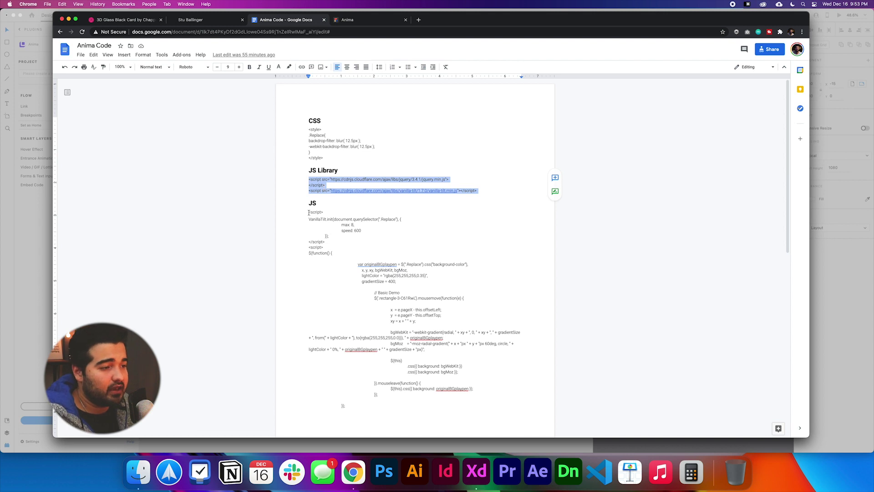
Copy the tilt and hover-gradient JS block from the Google Doc into Anima's website embed code and save.
left_click_drag(308, 213, 367, 405)
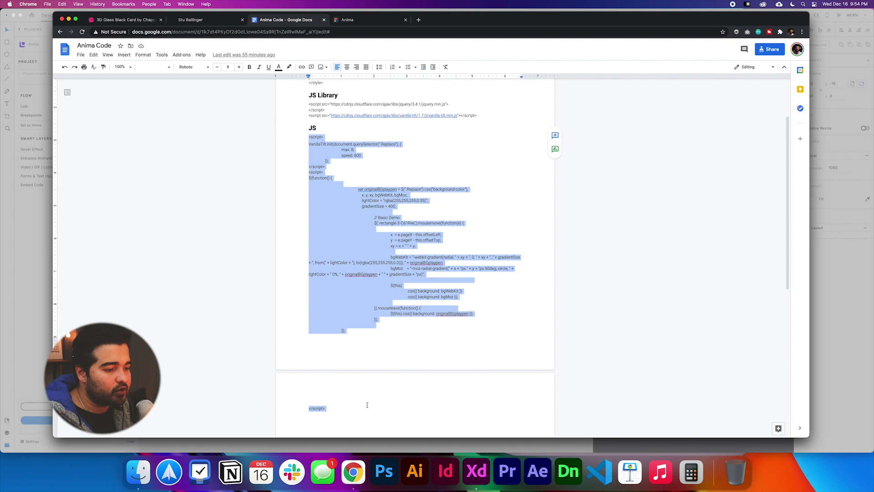
key("super+c")
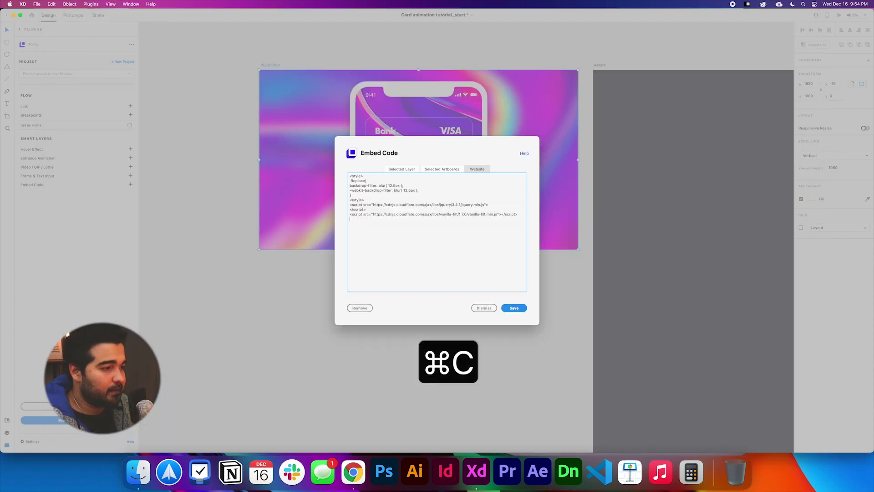
key("super+v")
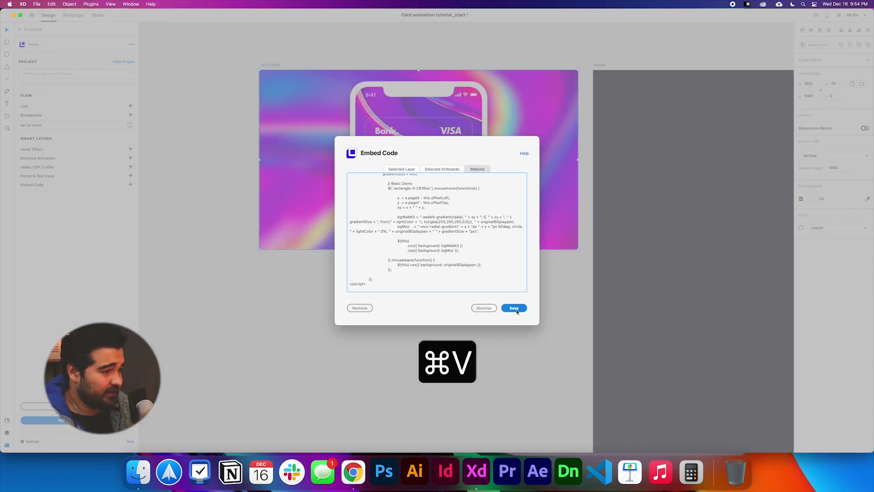
left_click(516, 310)
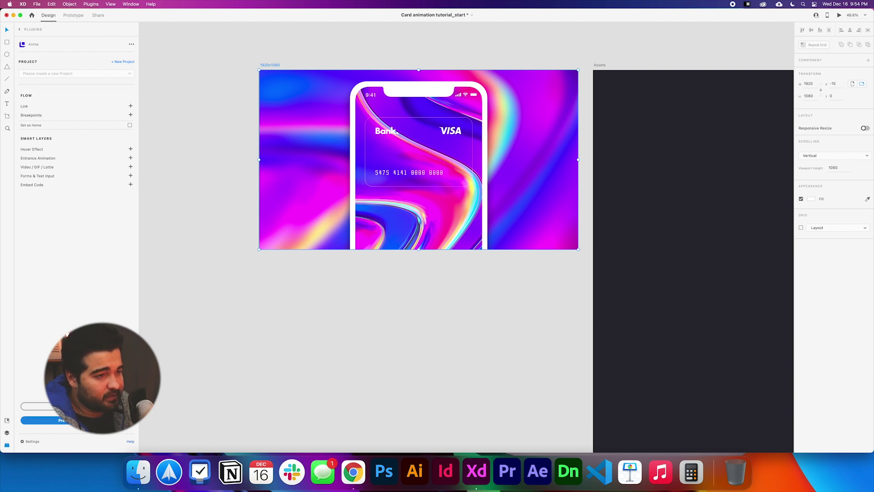
Create a new Anima project named 'card design' in My team and open its prototype draft in the browser.
left_click(60, 420)
left_click(373, 257)
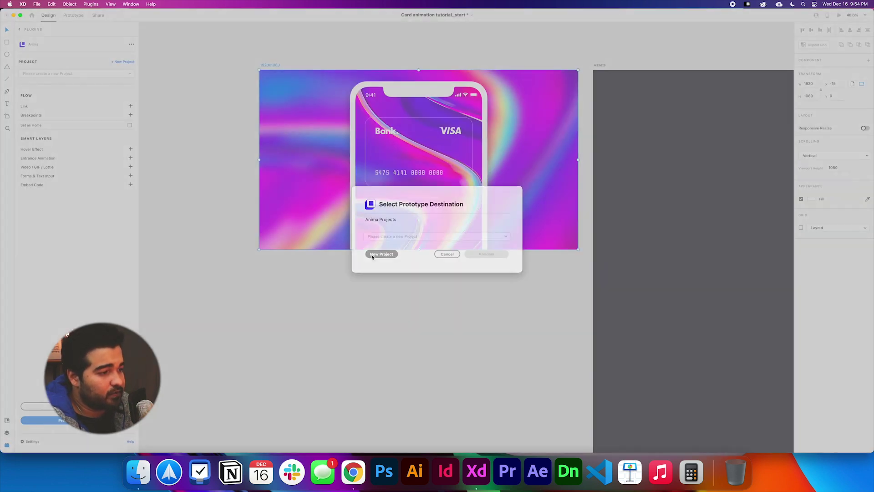
type("card design")
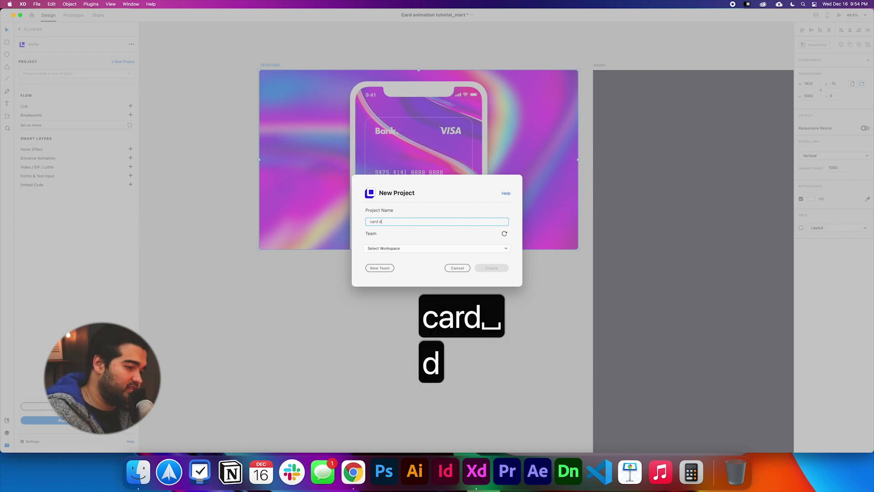
left_click(408, 248)
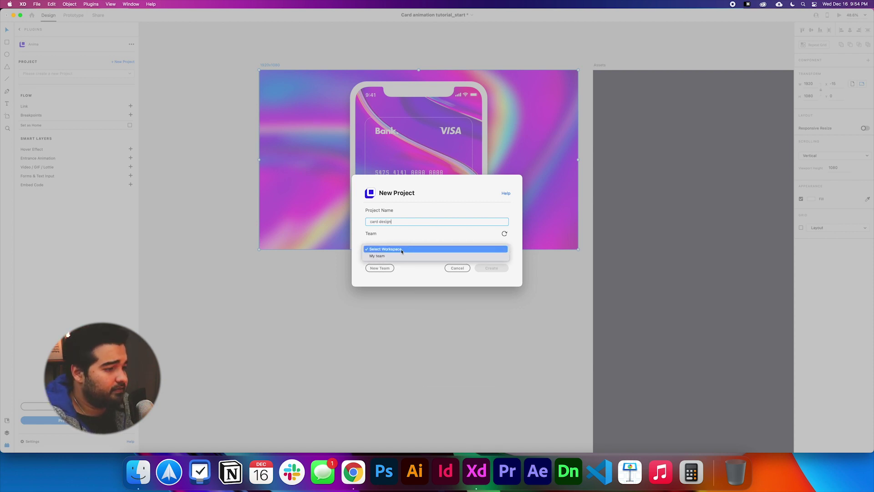
left_click(386, 250)
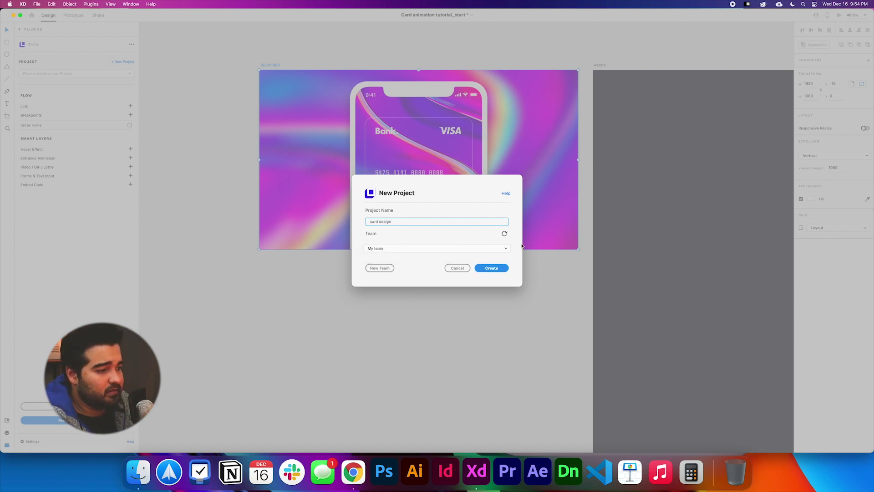
left_click(491, 269)
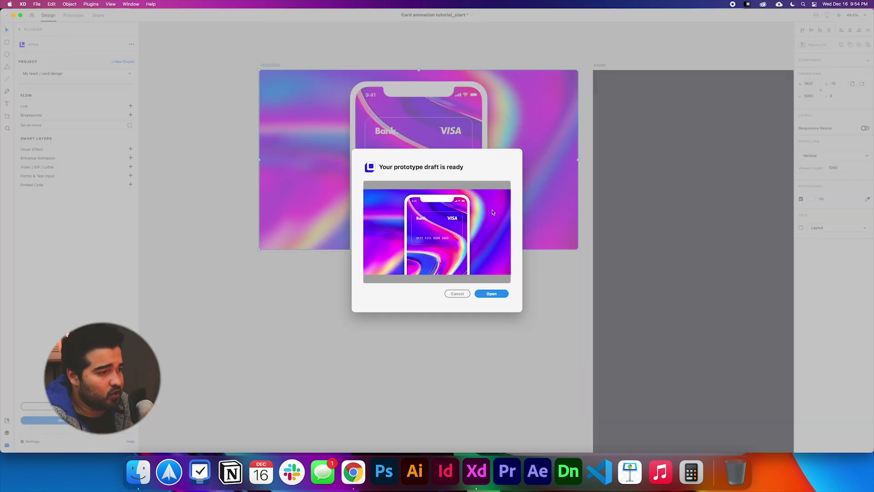
left_click(493, 294)
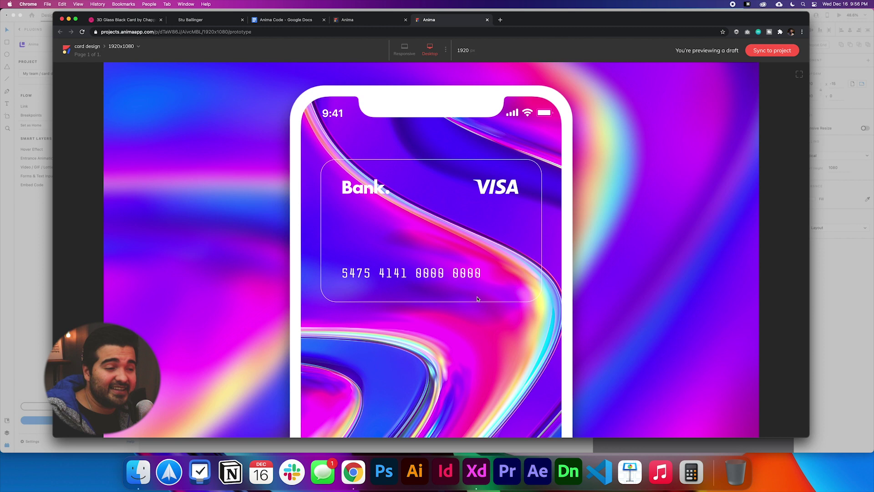
Inspect the glass card in Chrome, copy its class name rectangle-2-C61RwL, and return to Adobe XD.
right_click(338, 272)
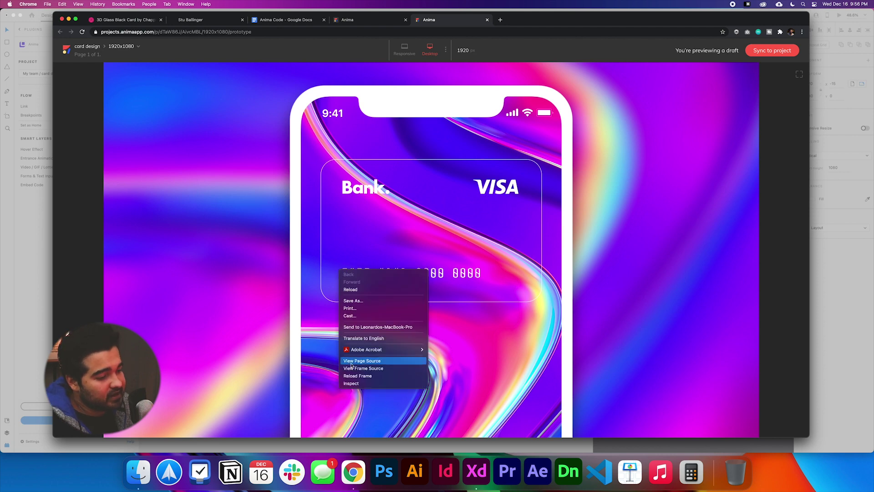
left_click(357, 384)
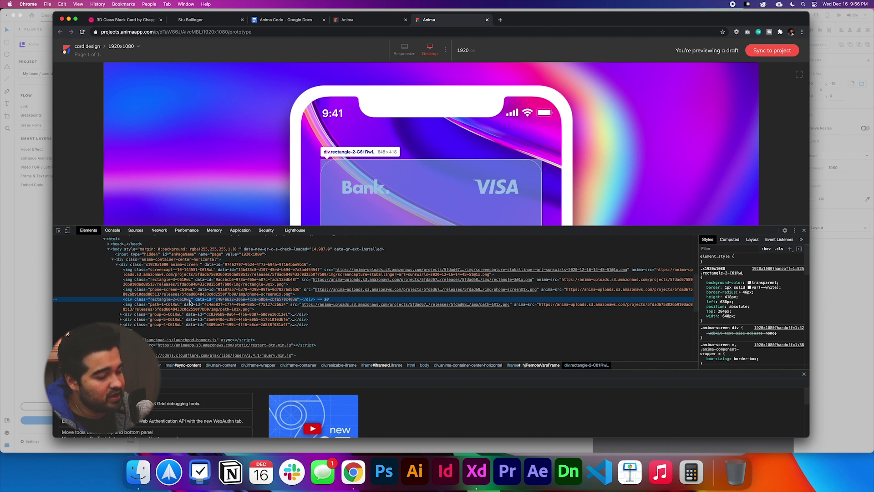
double_click(152, 300)
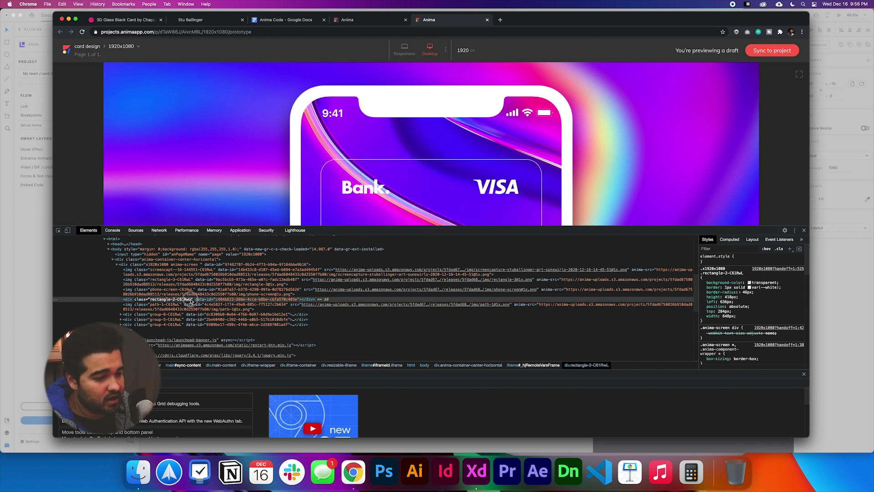
key("super+c")
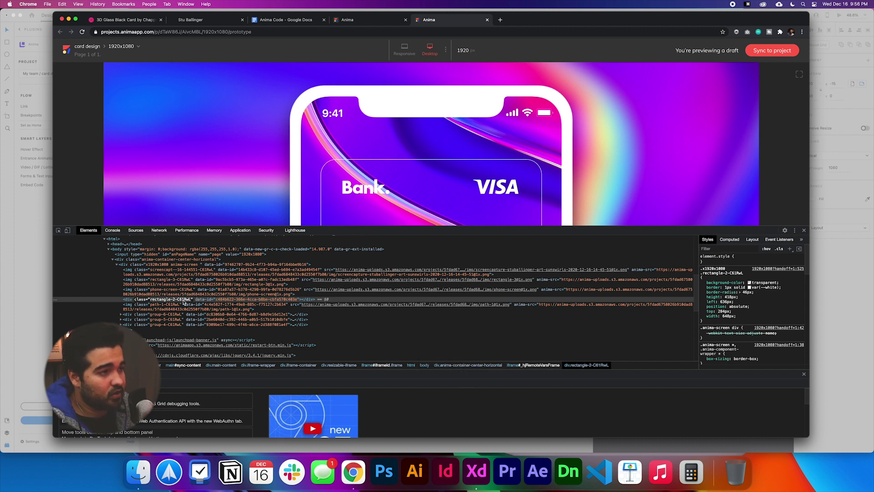
key("super+Tab")
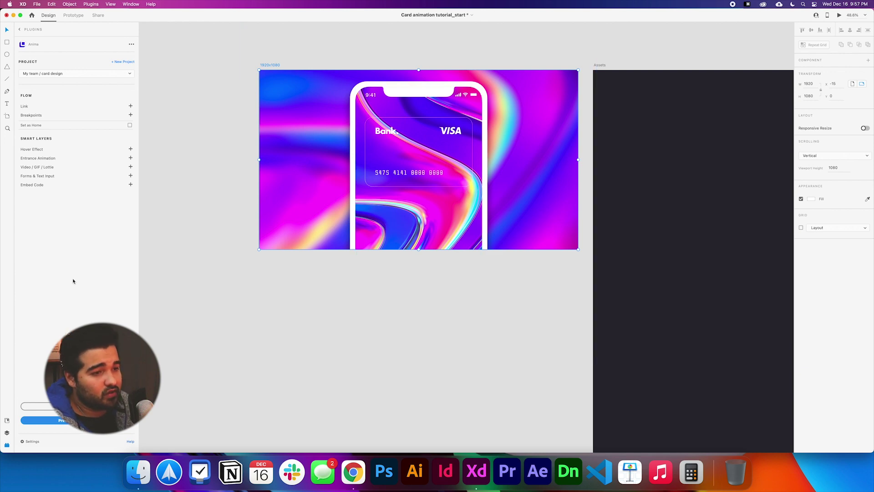
Open the website embed code for the 1920x1080 artboard and select the CSS rule's Replace placeholder.
left_click(131, 184)
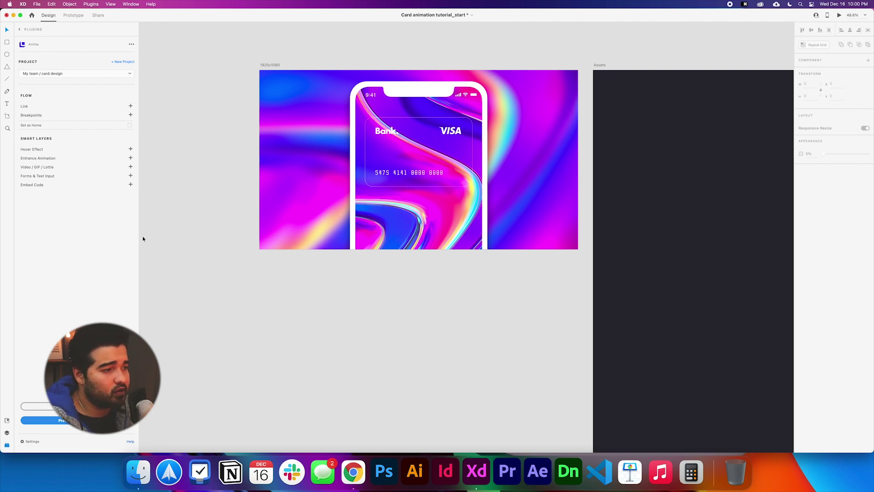
left_click(272, 66)
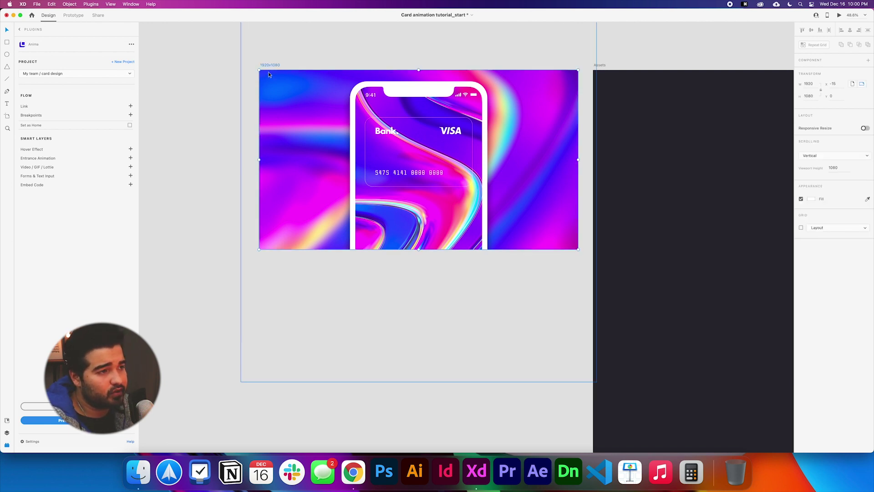
left_click(131, 186)
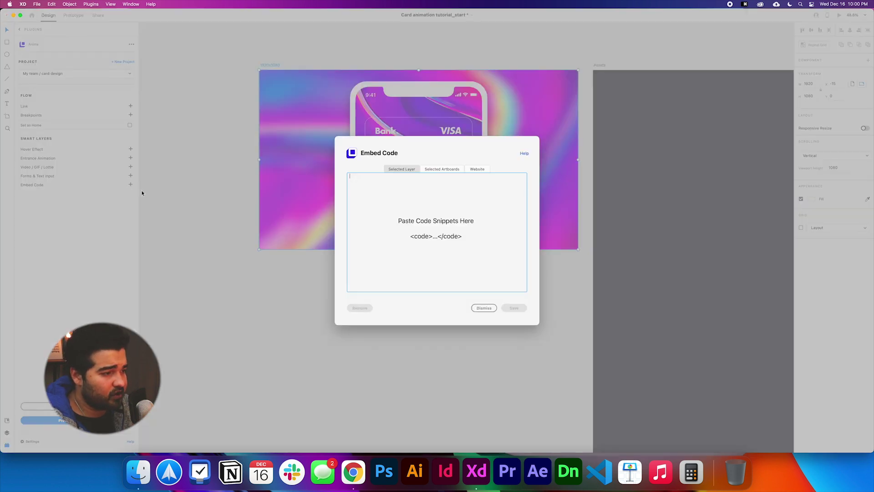
left_click(475, 170)
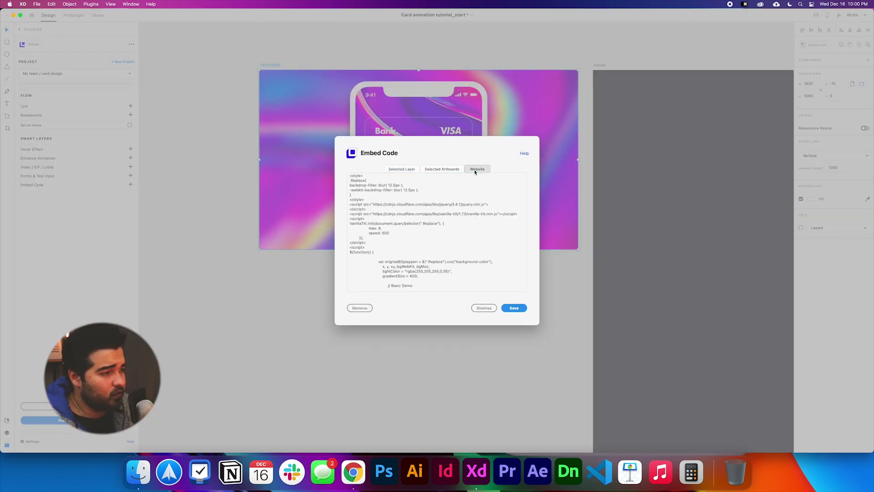
double_click(358, 181)
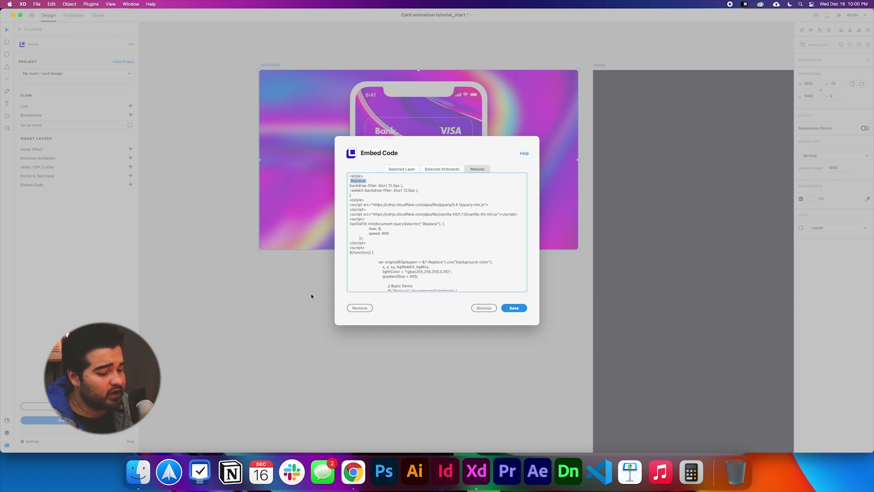
Recopy the class name rectangle-2-C61RwL from the Chrome inspector.
key("super+Tab")
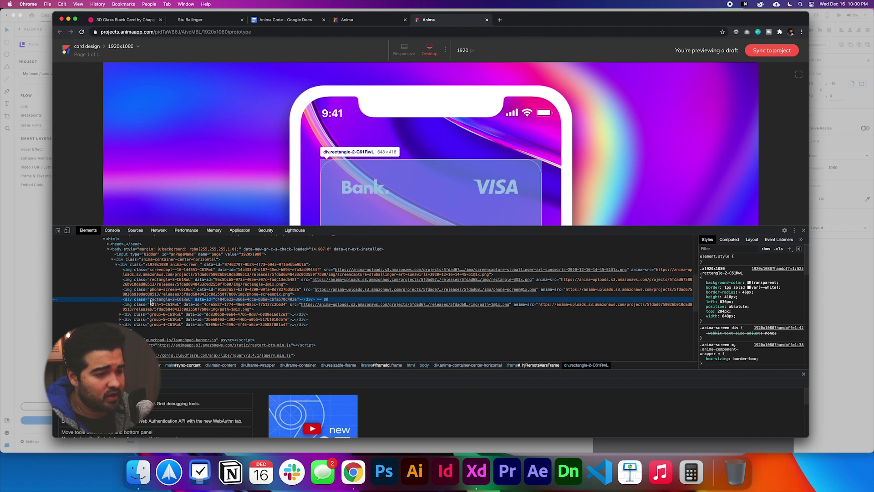
double_click(152, 300)
right_click(172, 301)
left_click(182, 354)
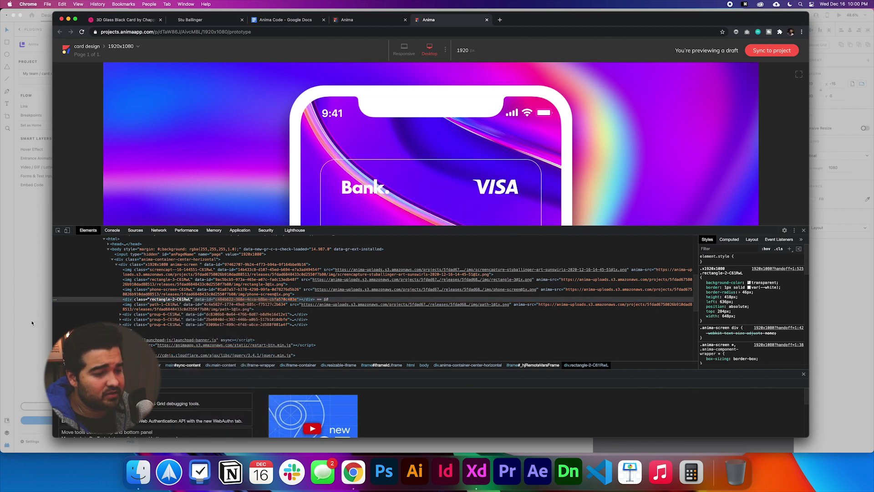
key("super+Tab")
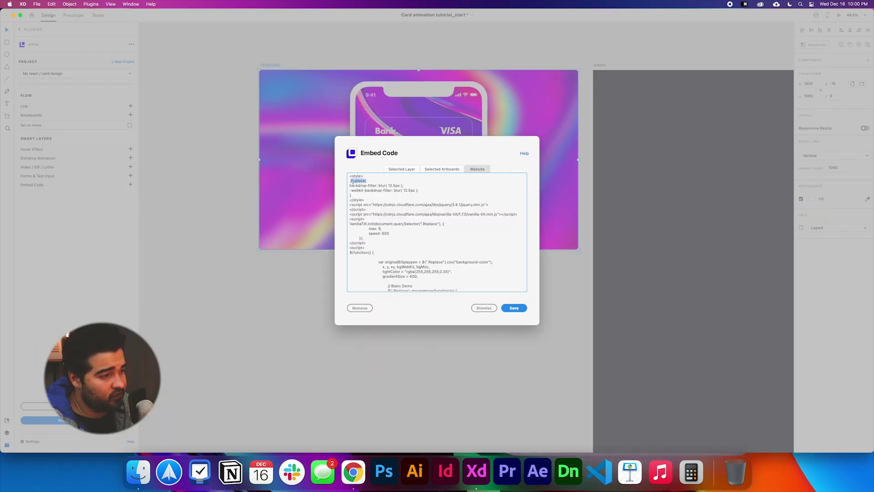
Replace the placeholders in the CSS rule, tilt selector and gradient script with rectangle-2-C61RwL, then save.
key("super+v")
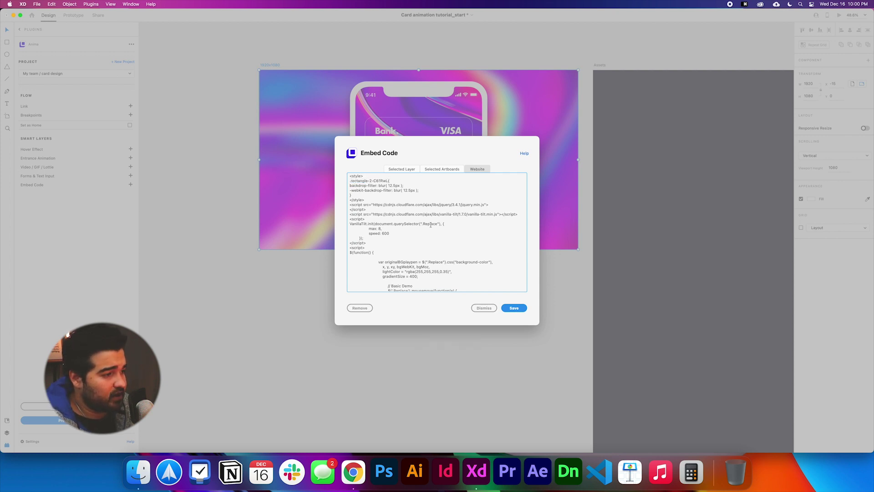
left_click_drag(421, 224, 435, 223)
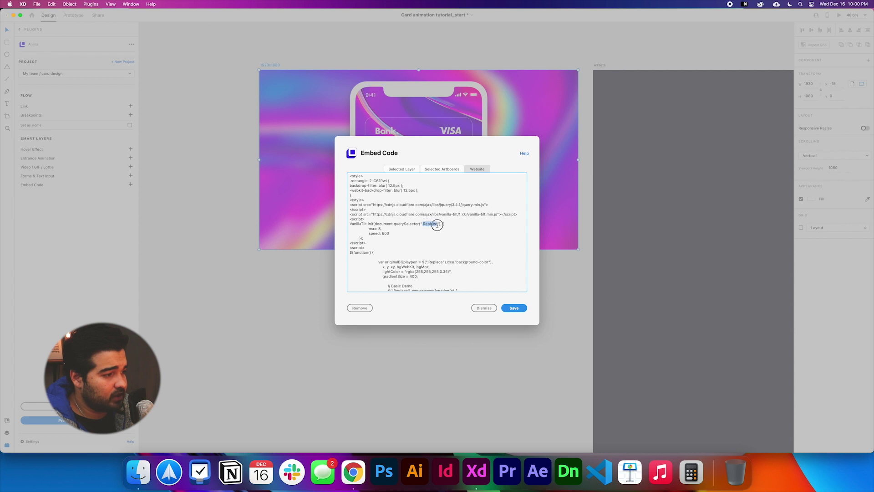
key("super+v")
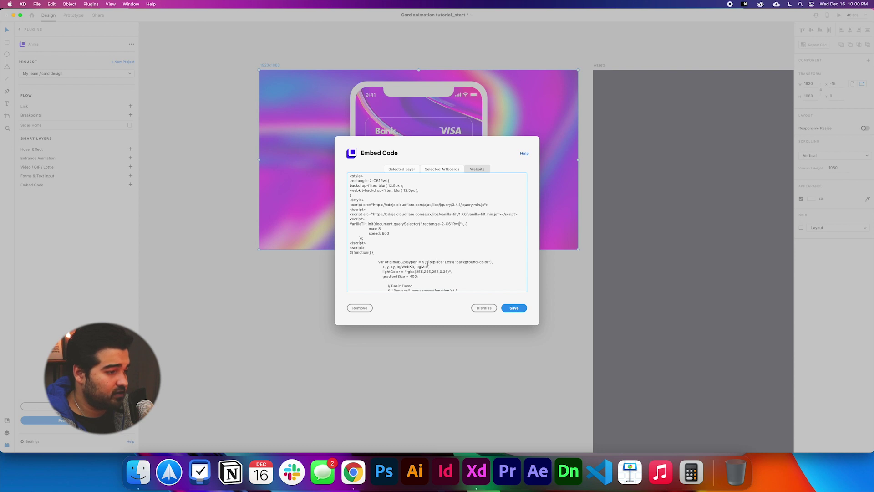
double_click(430, 262)
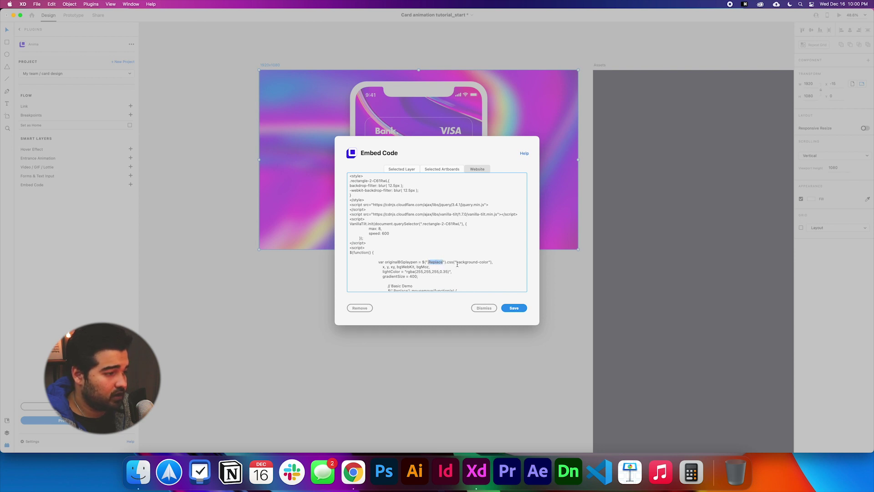
key("super+v")
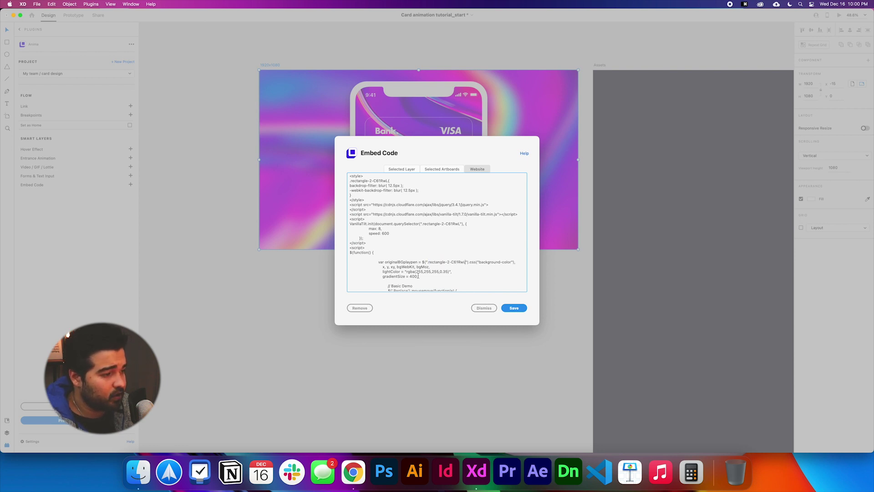
left_click(514, 308)
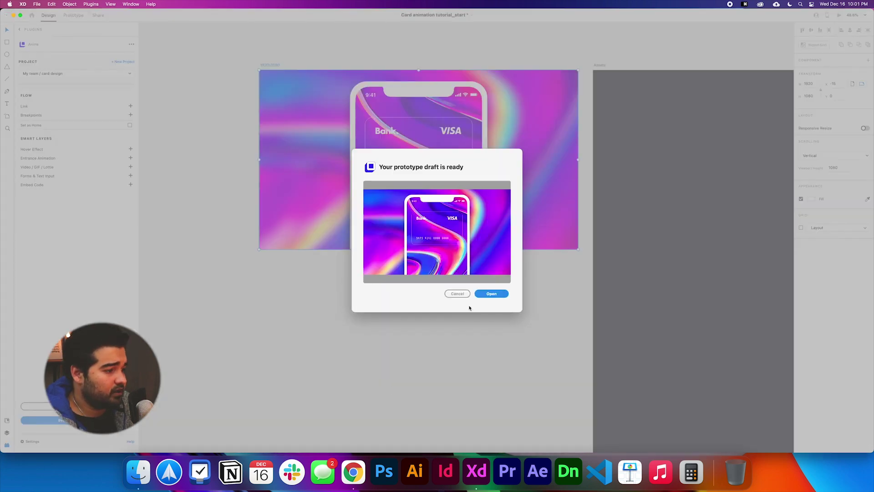
Open the refreshed prototype draft of the card design in Chrome.
left_click(495, 295)
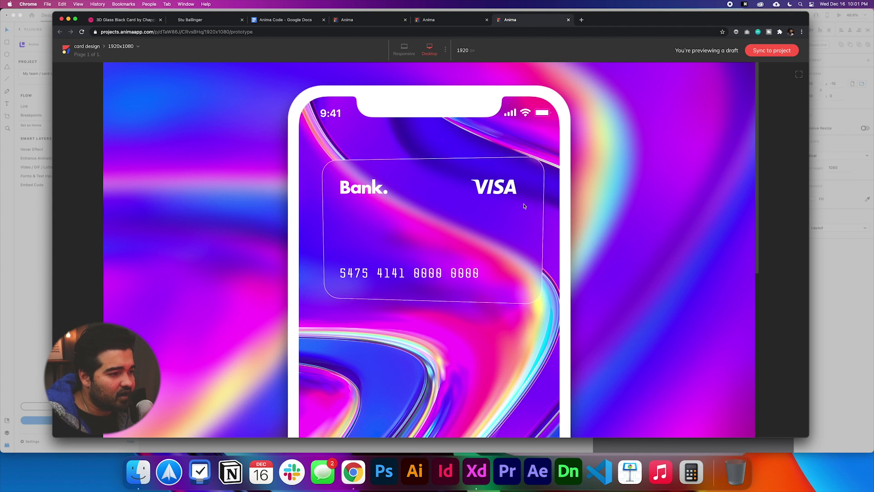